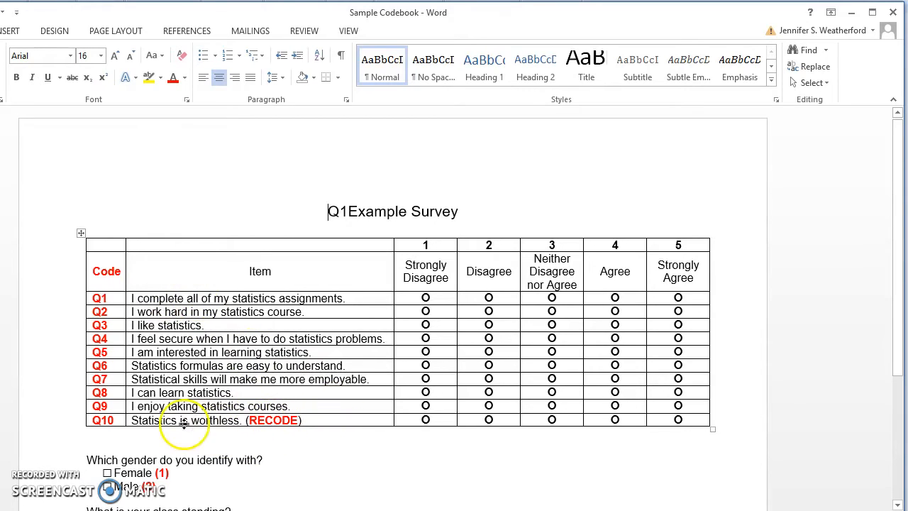
Color the scale numbers 1 to 5 in the top row of the survey table red
drag(898, 183, 895, 312)
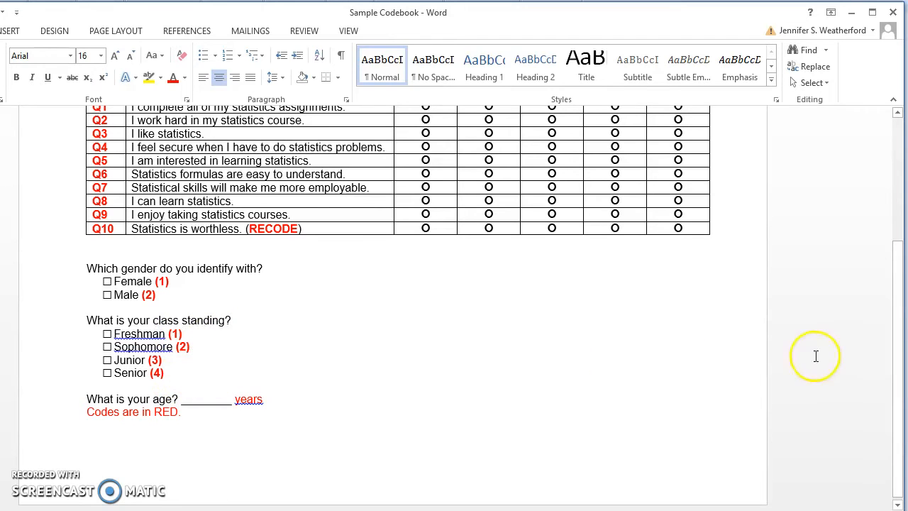
drag(899, 344, 898, 227)
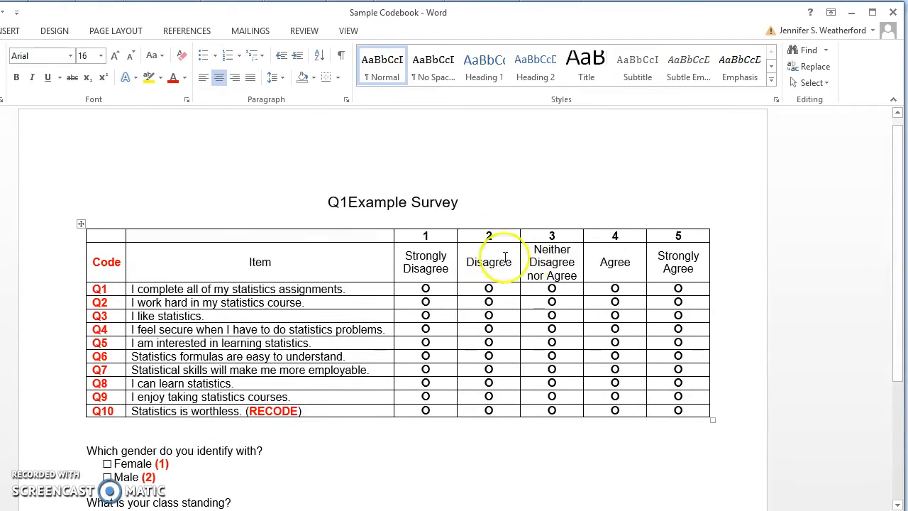
drag(424, 236, 680, 238)
click(173, 73)
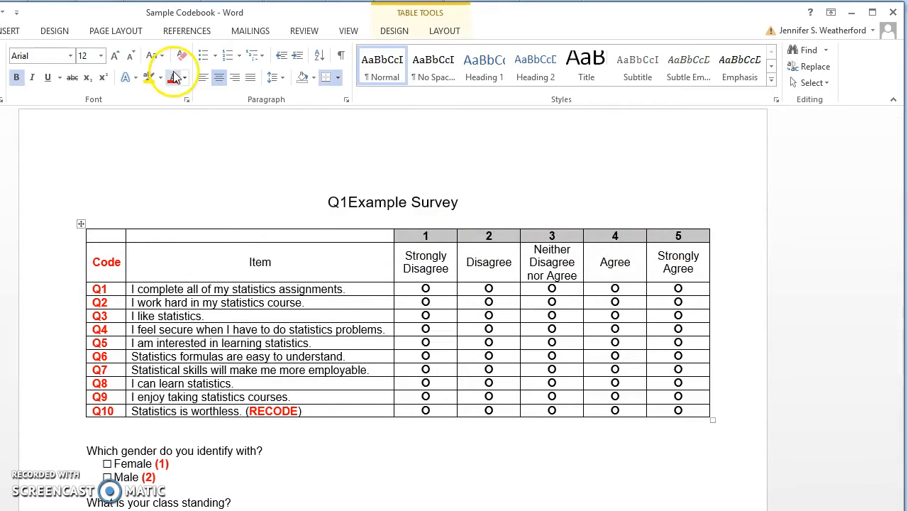
click(400, 448)
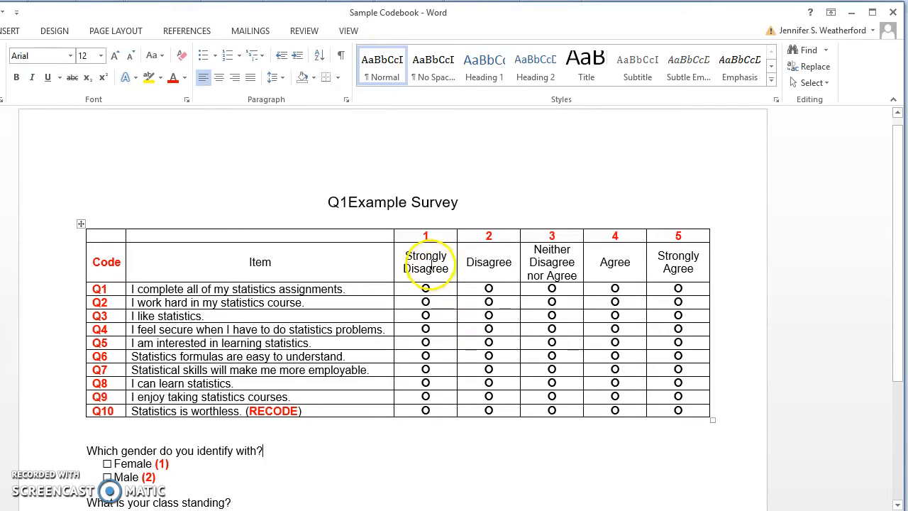
Switch to IBM SPSS Statistics and create a new dataset
click(854, 16)
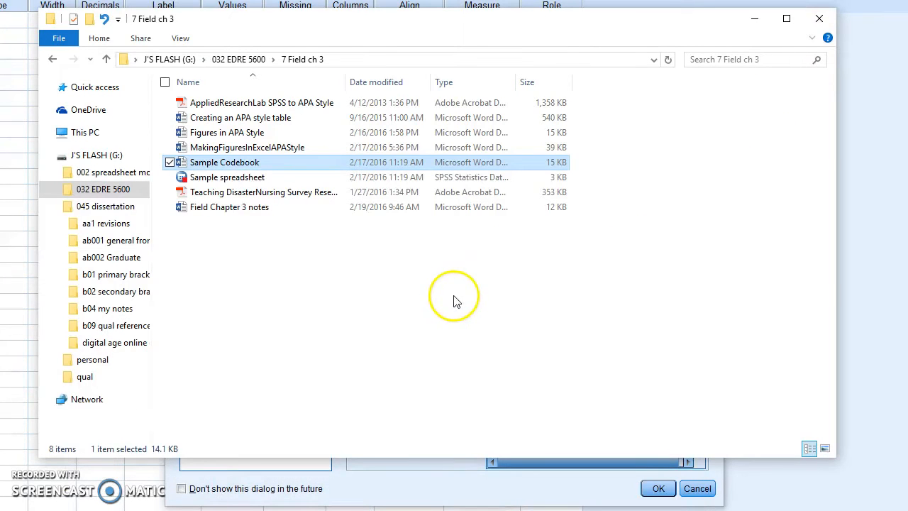
click(755, 21)
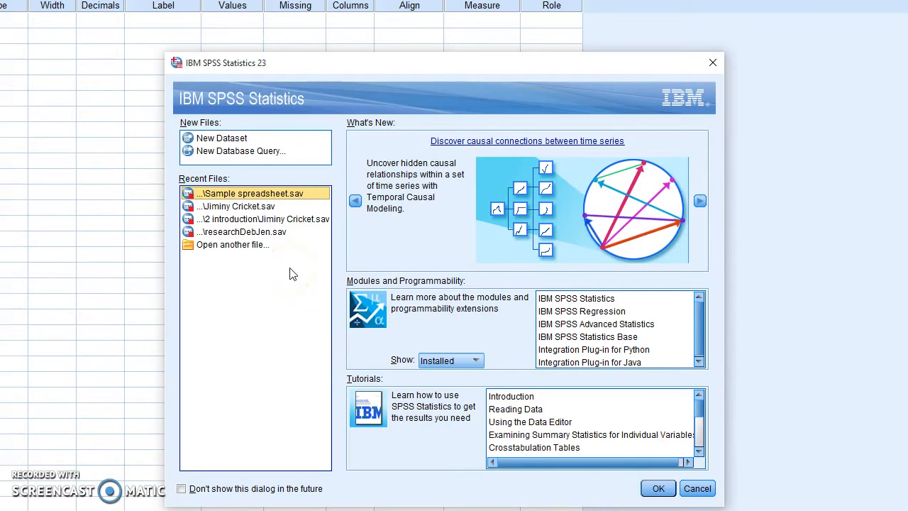
click(220, 139)
click(220, 140)
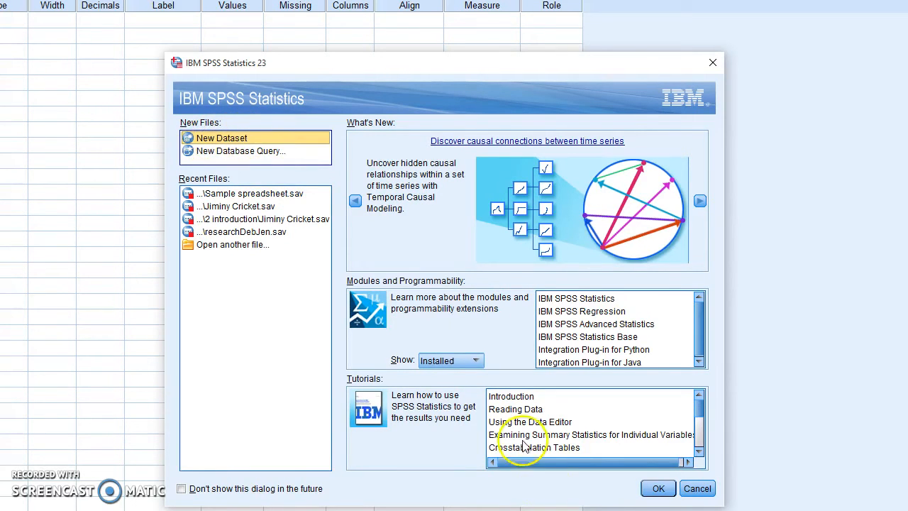
click(655, 491)
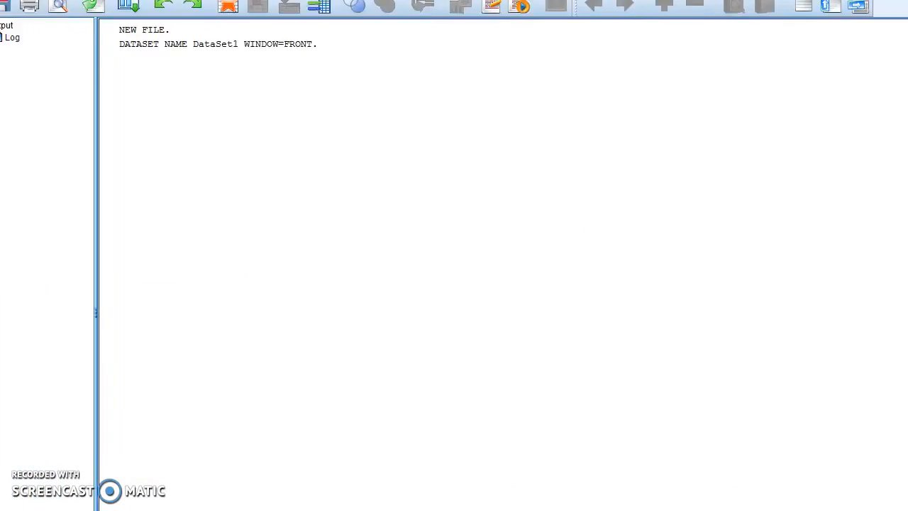
Bring the empty dataset's Data Editor forward and compare its Data View with its Variable View
click(277, 9)
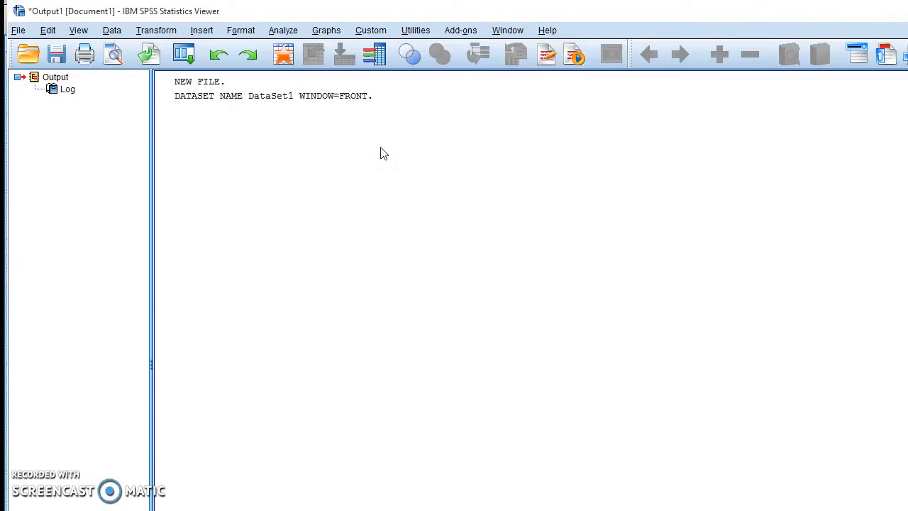
click(351, 2)
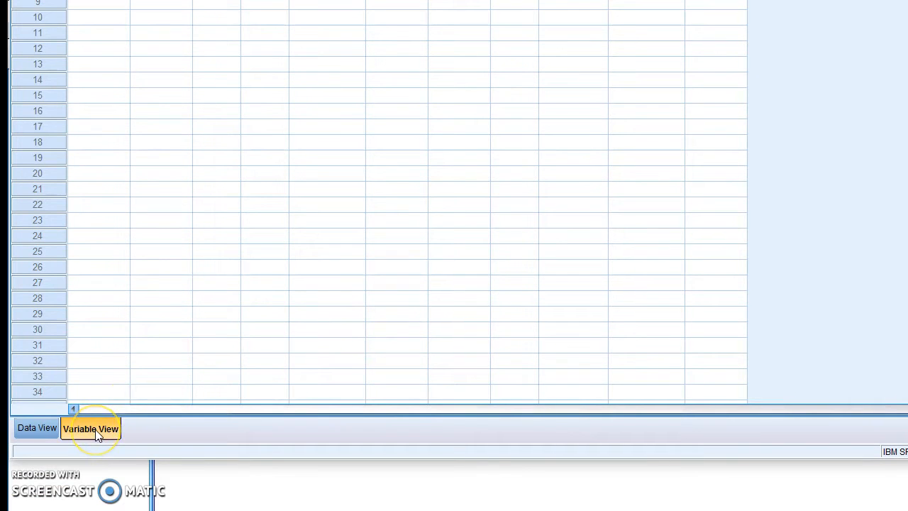
click(30, 430)
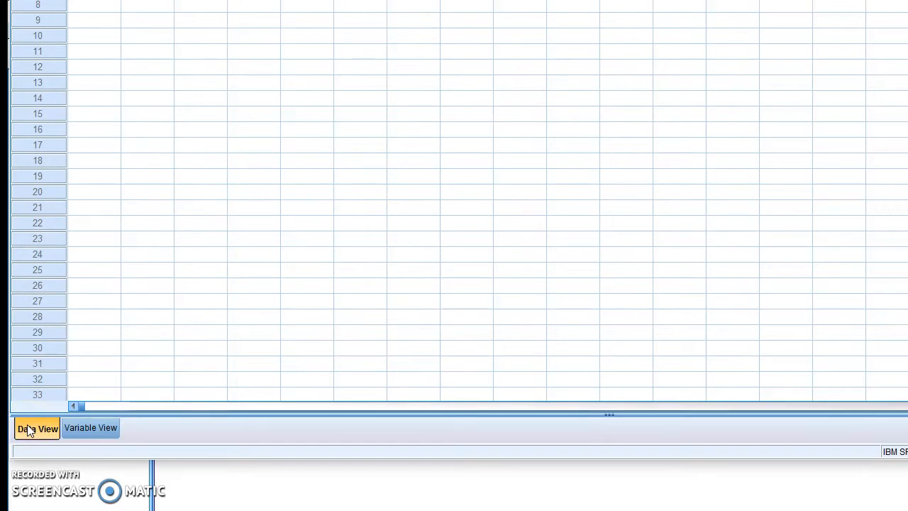
click(47, 430)
click(91, 428)
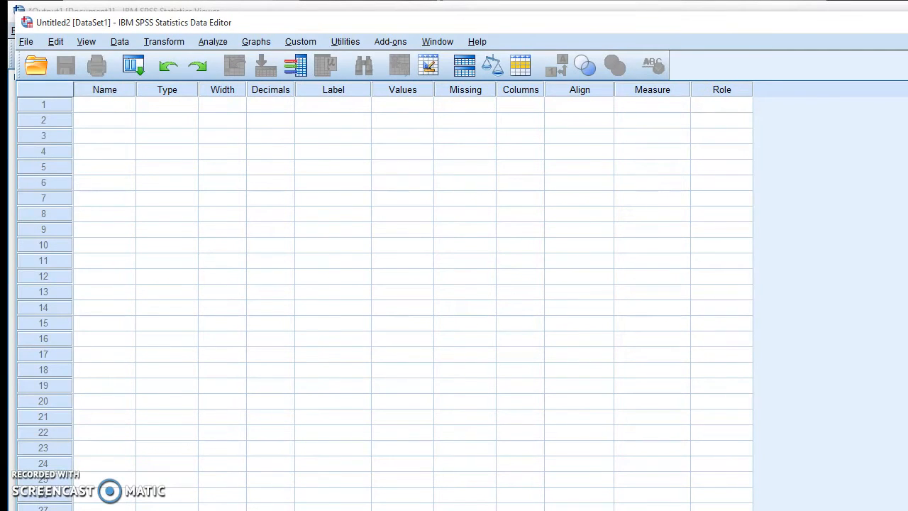
key(ctrl+t)
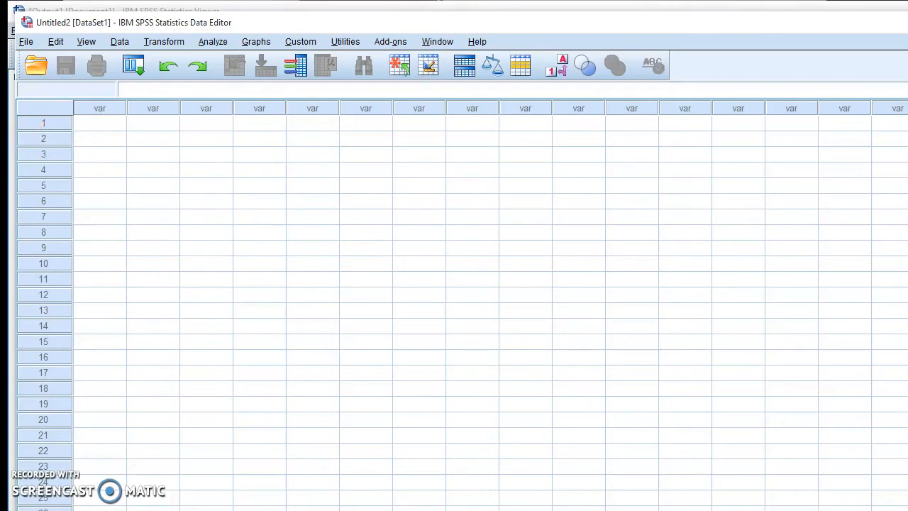
key(ctrl+t)
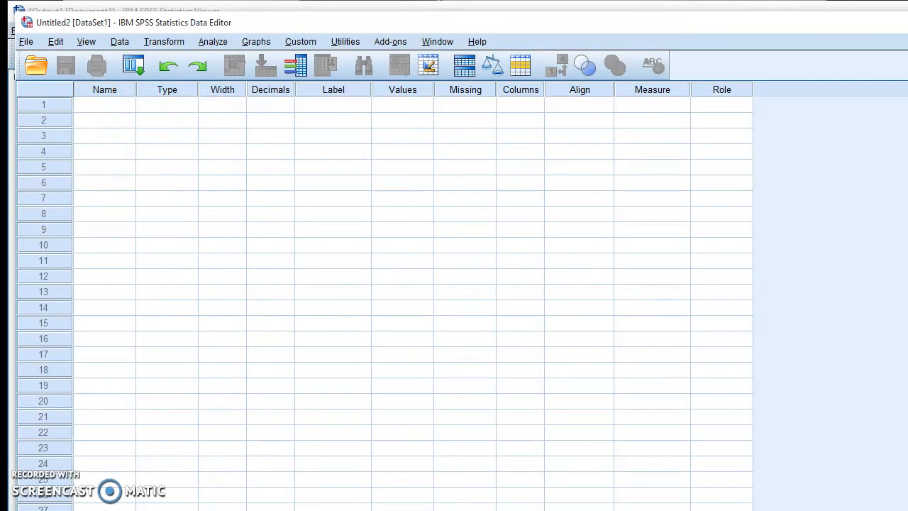
Check the item codes in the Word codebook and name the dataset's first three variables Q1, Q2 and Q3 in SPSS
key(alt+Tab)
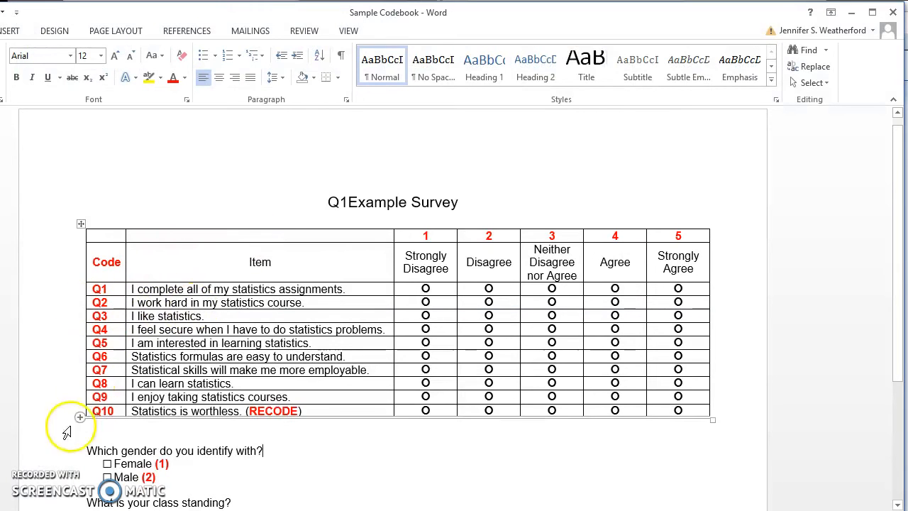
click(851, 12)
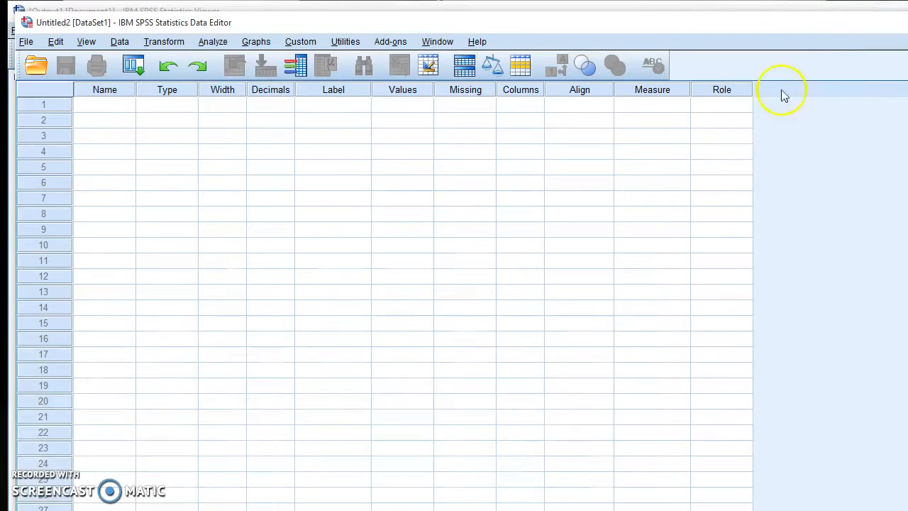
click(92, 106)
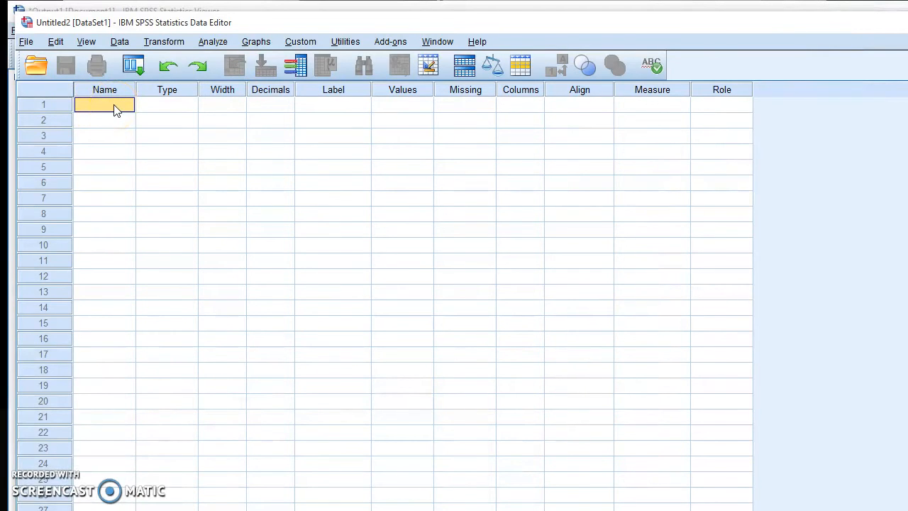
text(Q1)
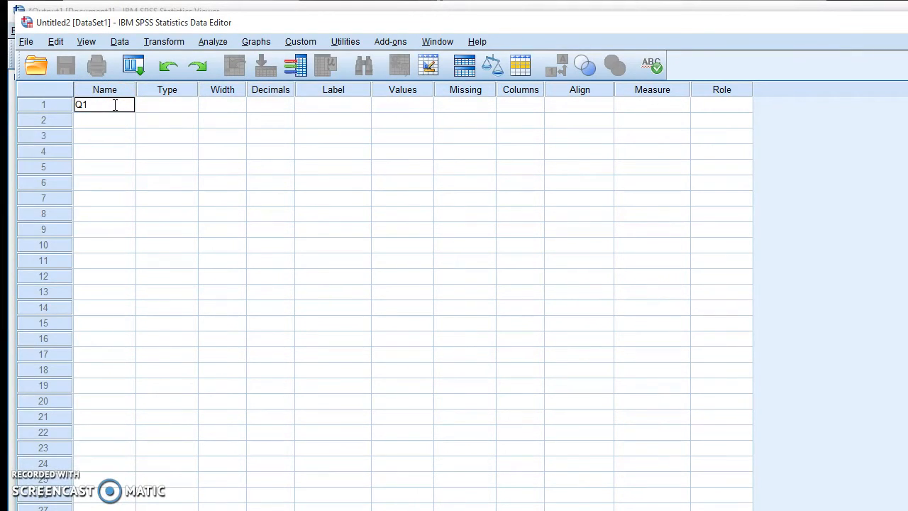
key(Return)
text(Q2)
key(Return)
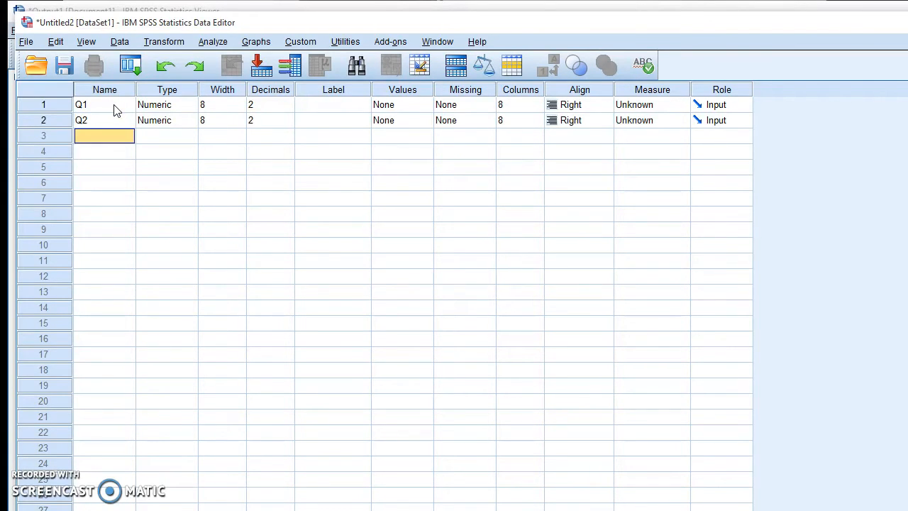
text(Q3)
click(171, 144)
text(3)
key(Return)
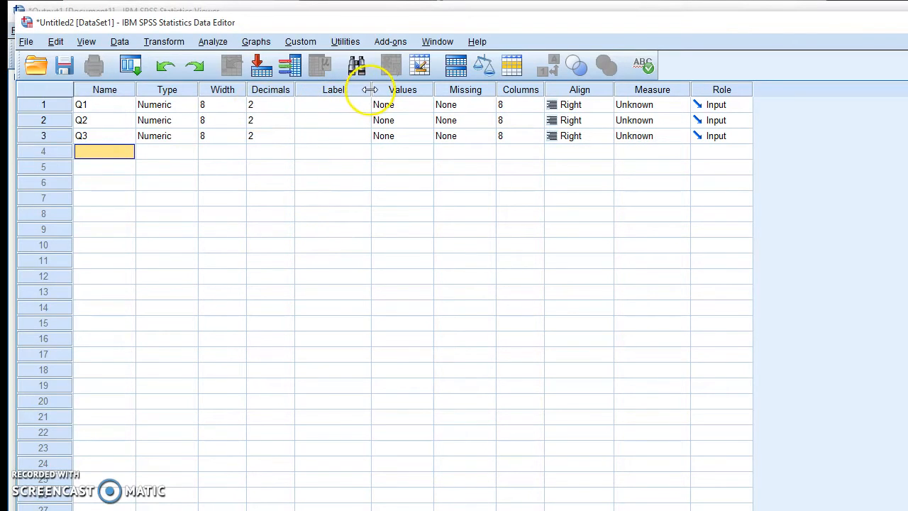
Widen the Label column and paste in the ten item statements copied from the Word codebook, starting at Q1
drag(371, 90, 521, 90)
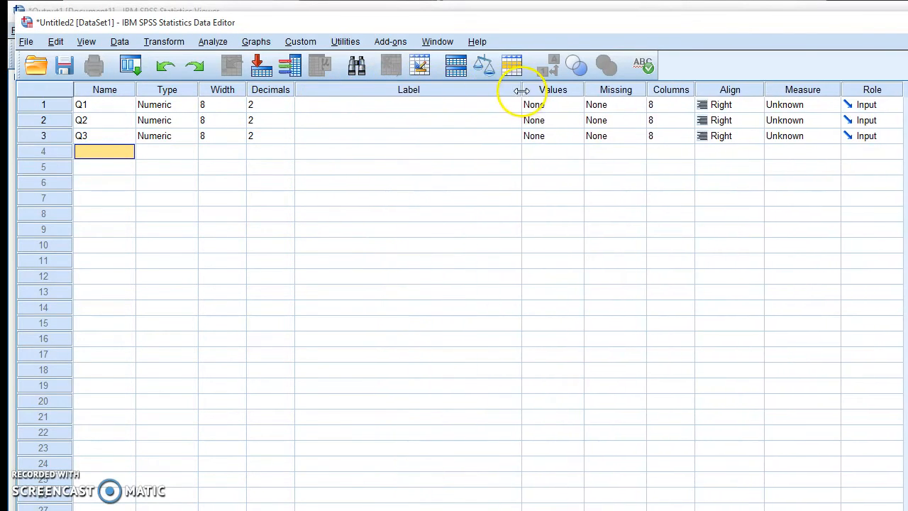
click(319, 108)
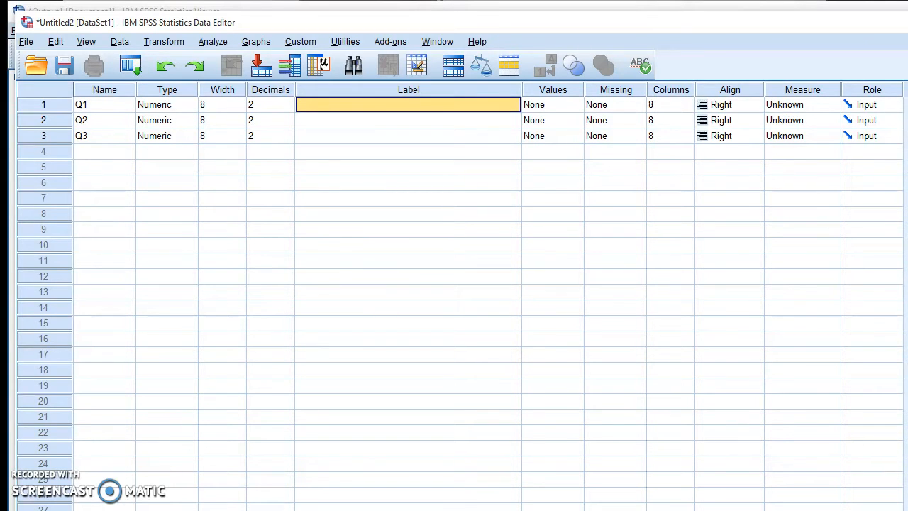
key(alt+Tab)
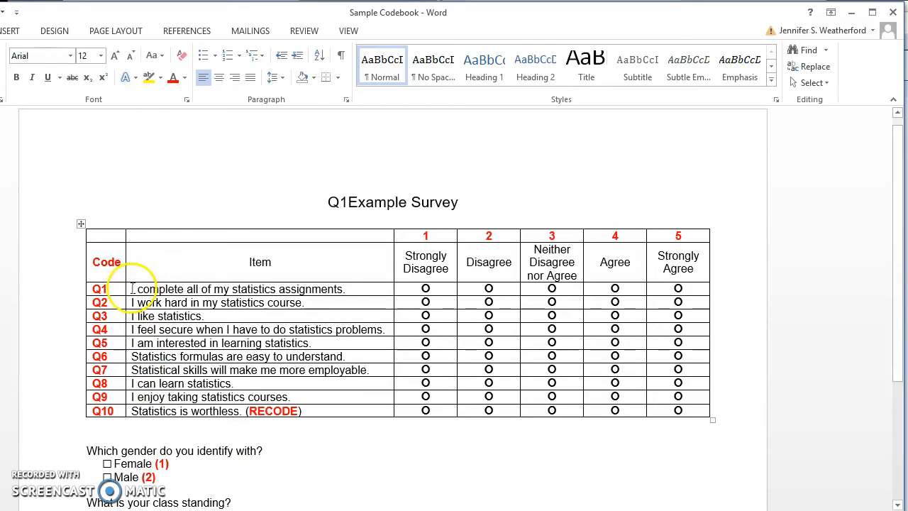
drag(131, 288, 326, 414)
key(ctrl+c)
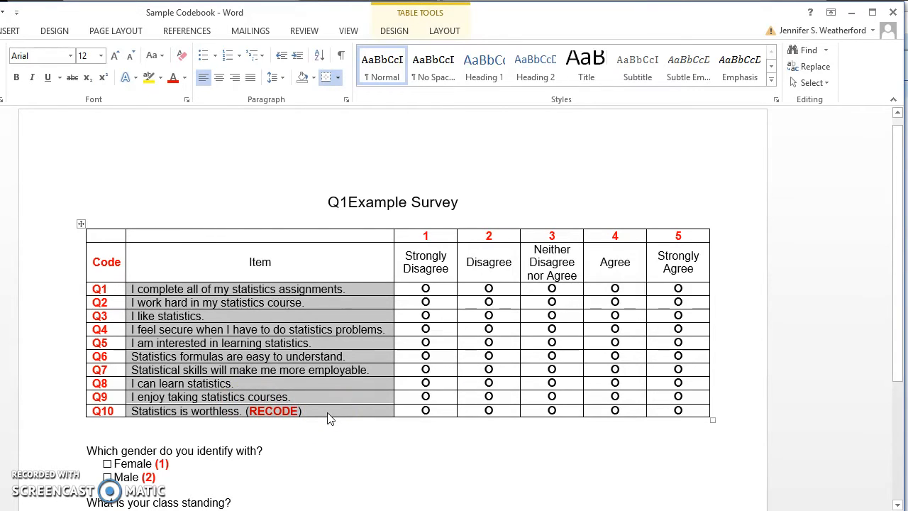
click(850, 12)
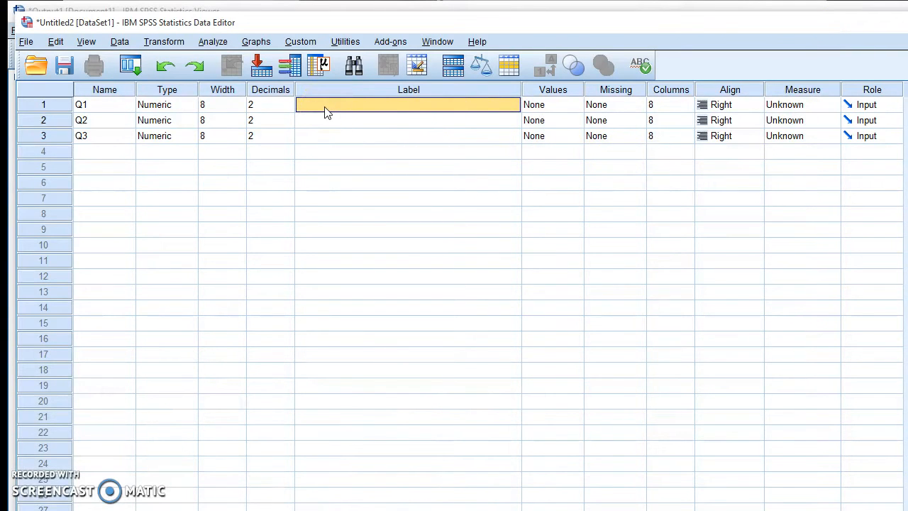
key(ctrl+v)
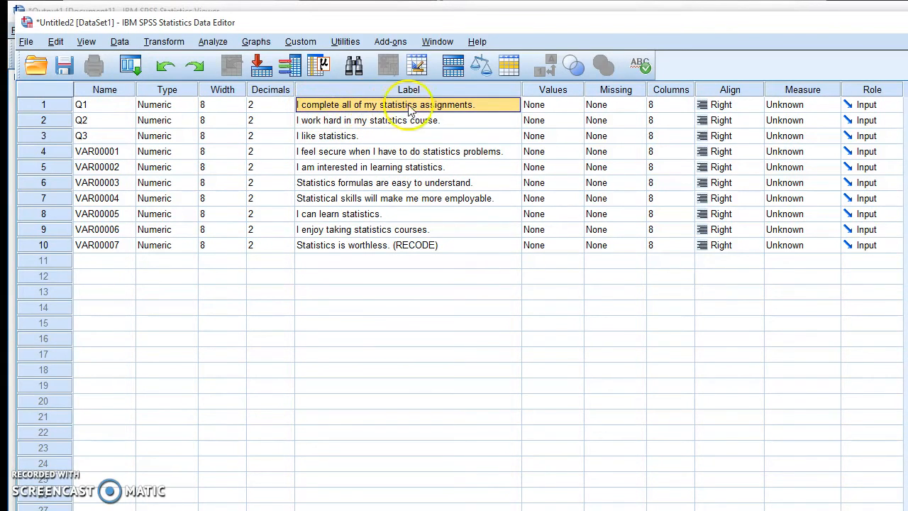
Open the value labels of Q1 and add 1 = Strongly Disagree
click(547, 106)
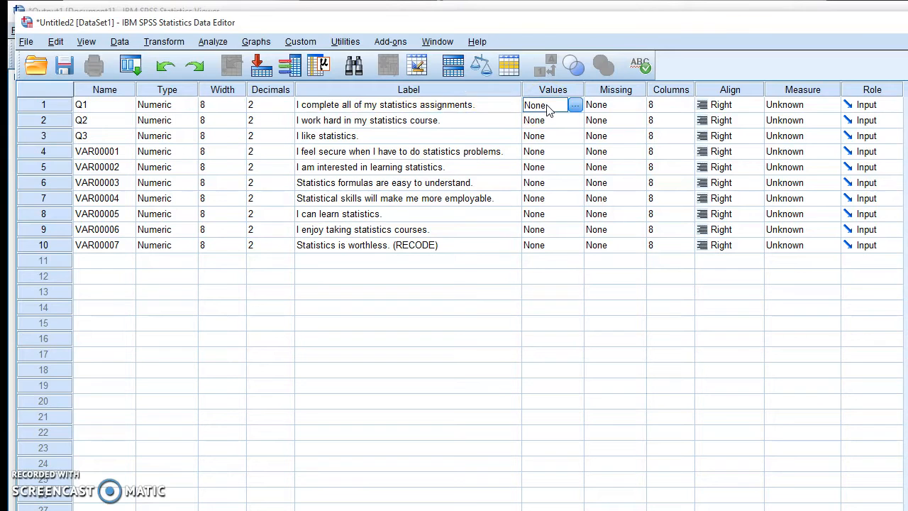
click(576, 105)
drag(567, 259, 361, 229)
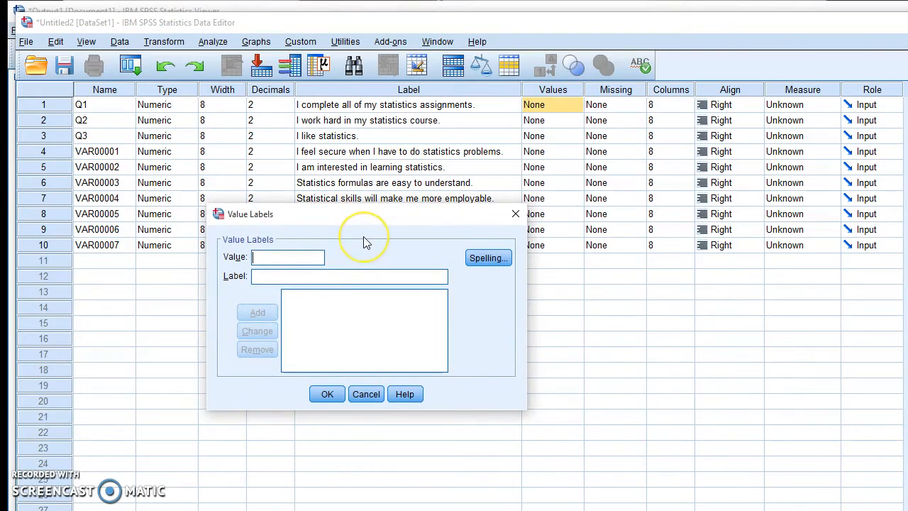
text(1)
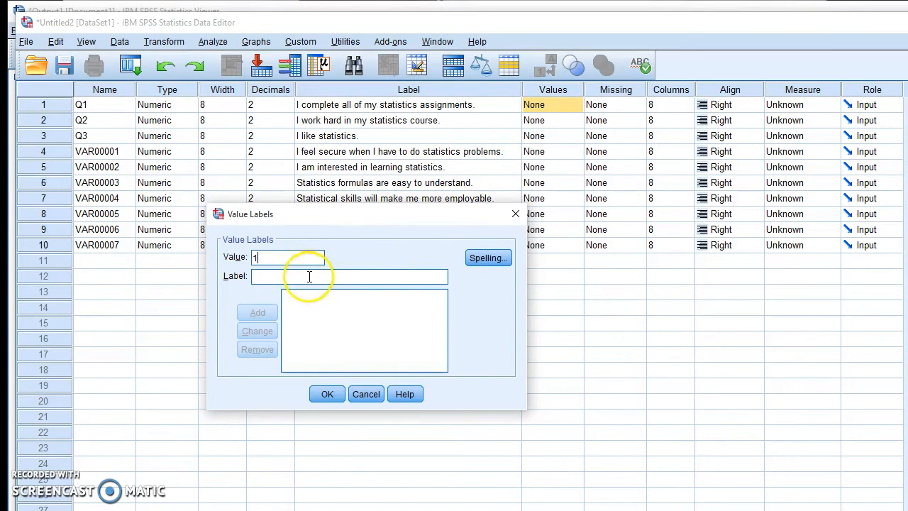
text(Strongly)
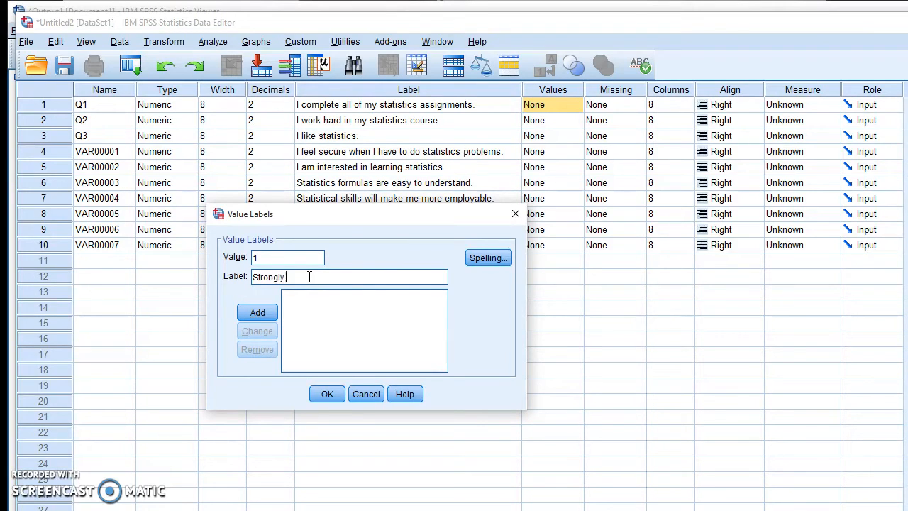
text( Disagree)
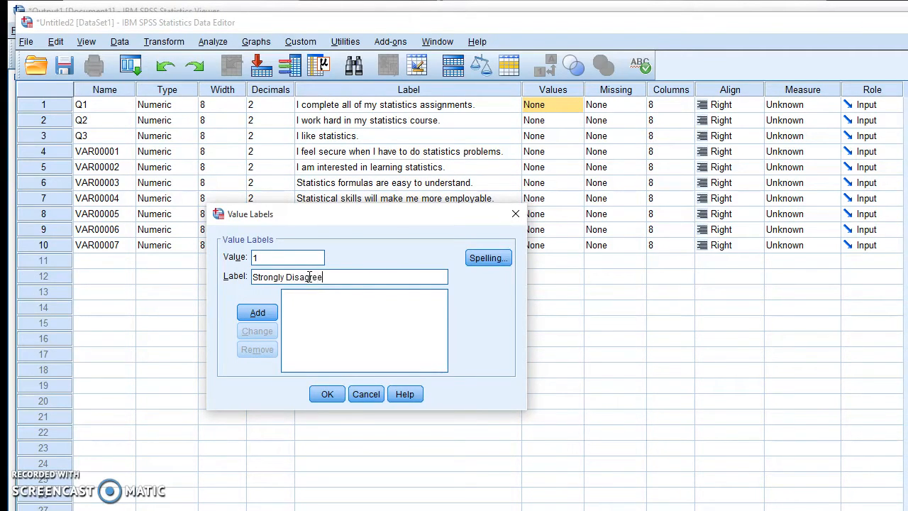
click(254, 316)
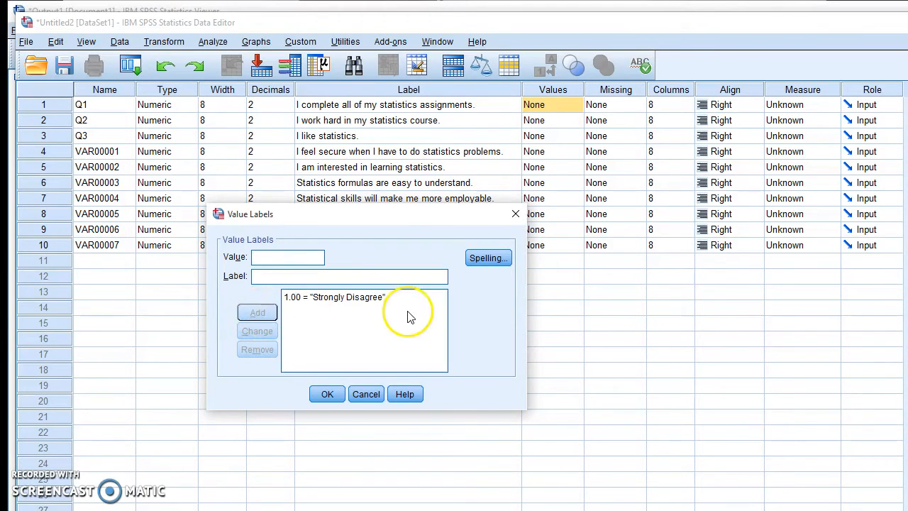
Add the value labels 2 = Disagree and 3 = Neither for Q1
text(2)
click(270, 276)
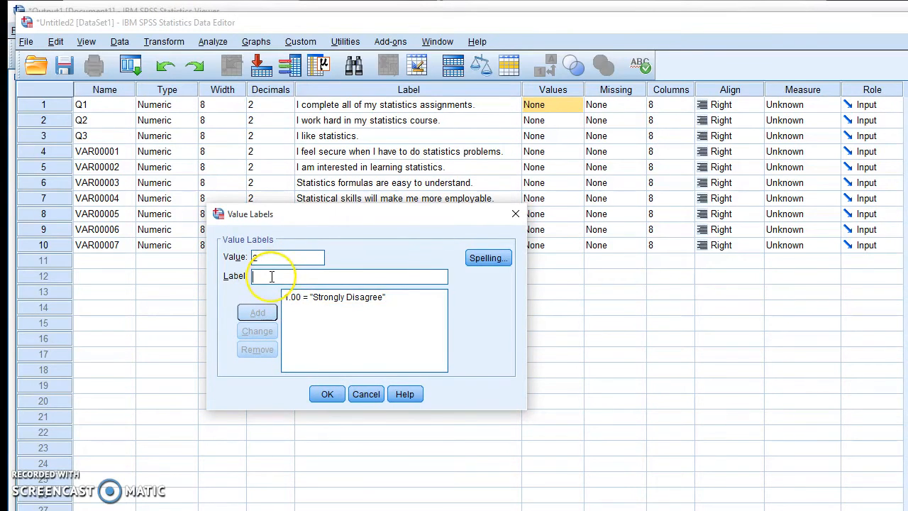
text(Disagree)
click(257, 312)
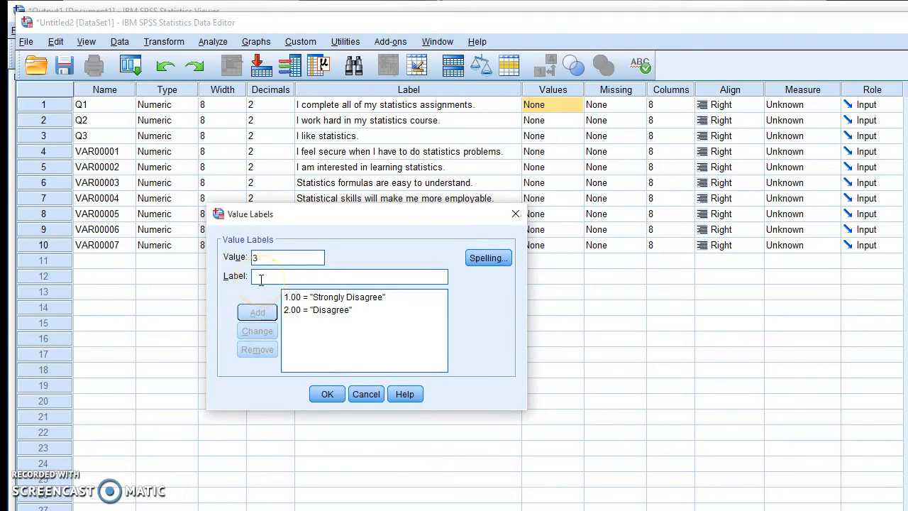
text(Neither)
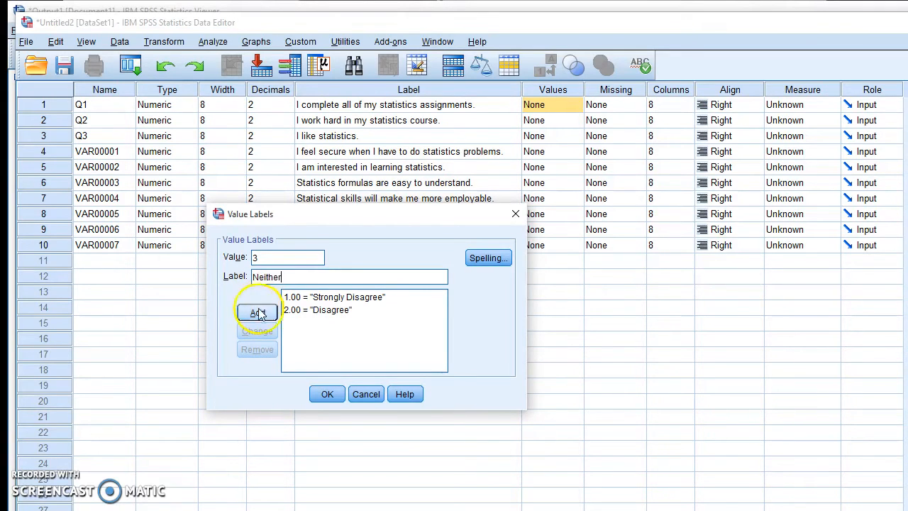
click(258, 312)
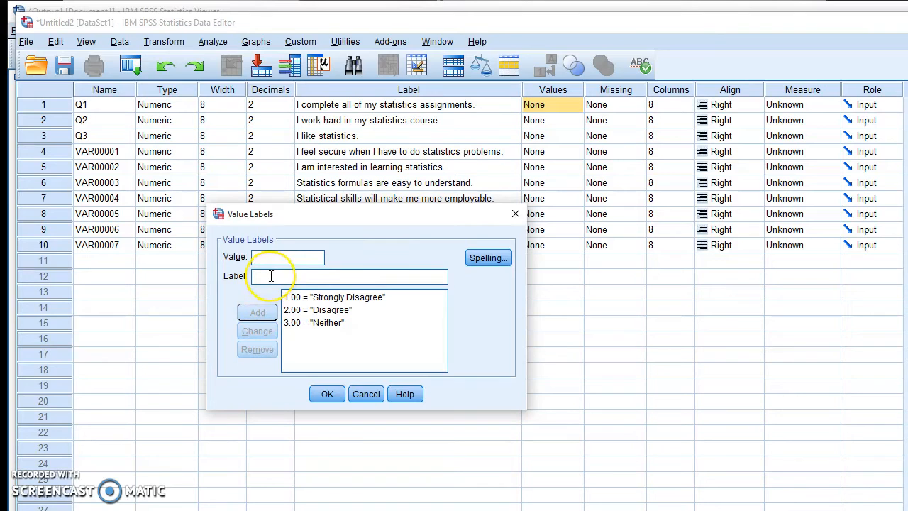
Add the value labels 4 = Agree and 5 = Strongly Agree for Q1 and accept the complete set
text(4)
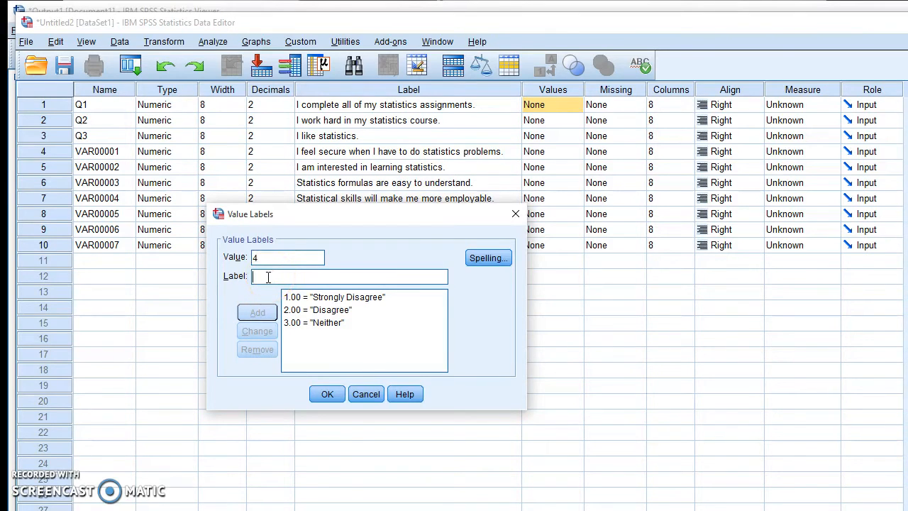
text(Agree)
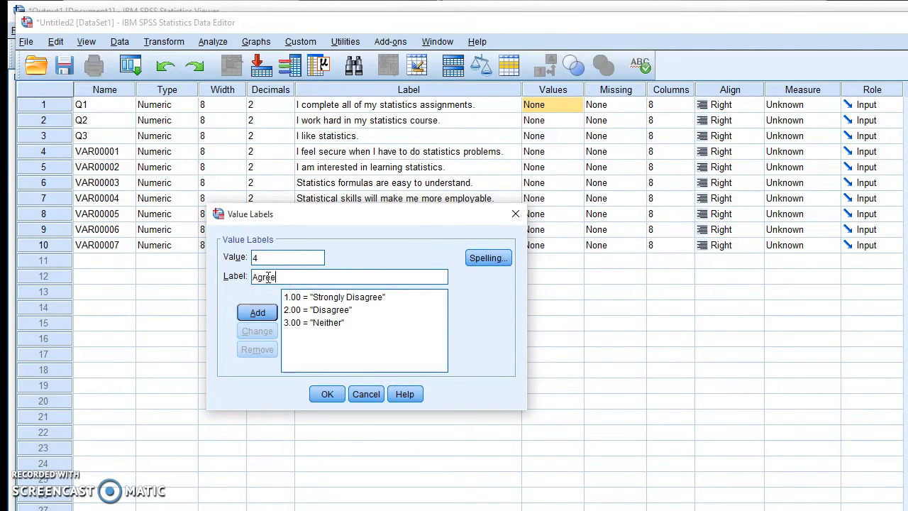
click(257, 317)
text(5)
text(Strong)
text(ly A)
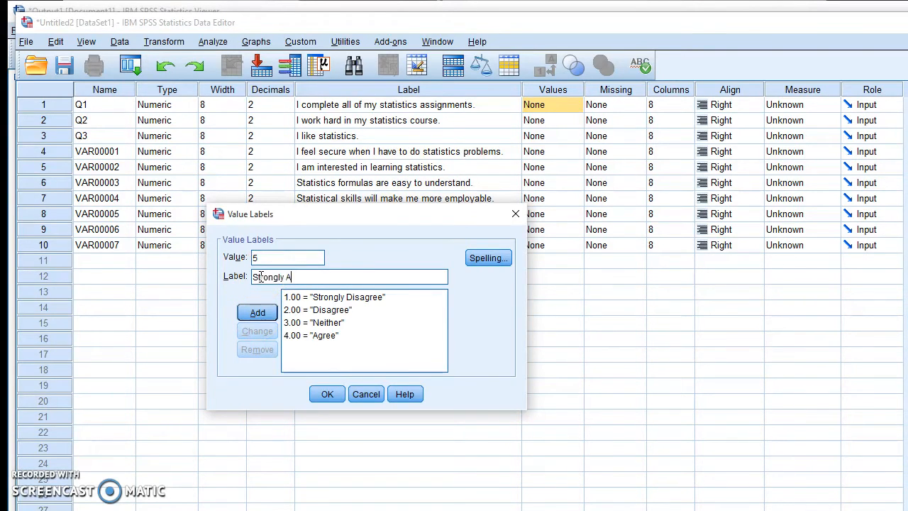
click(256, 315)
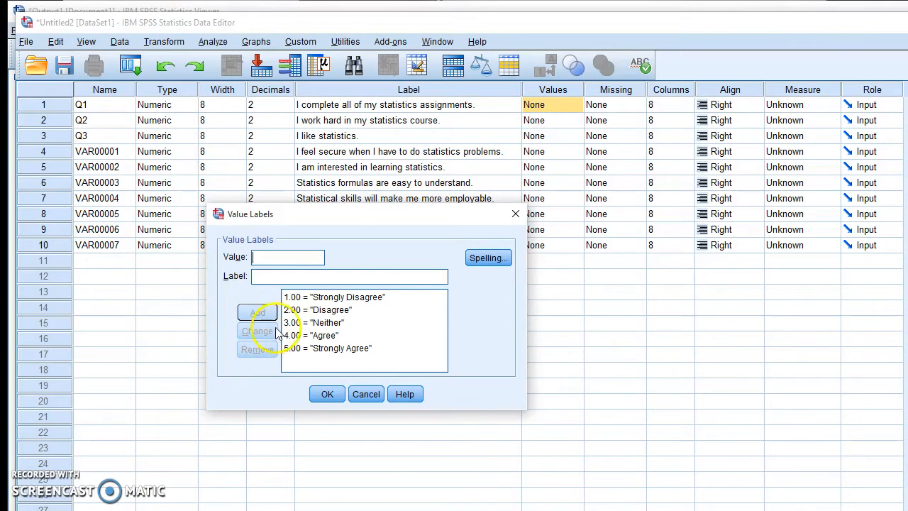
click(321, 298)
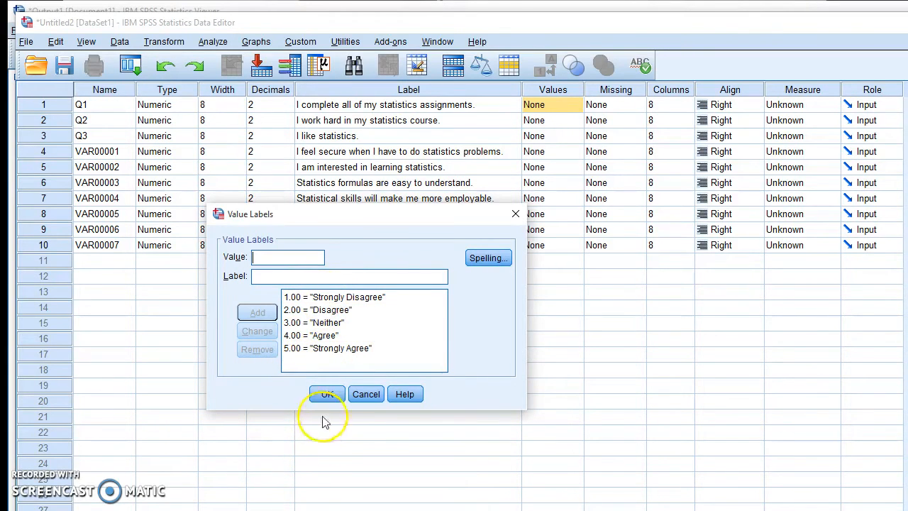
click(328, 395)
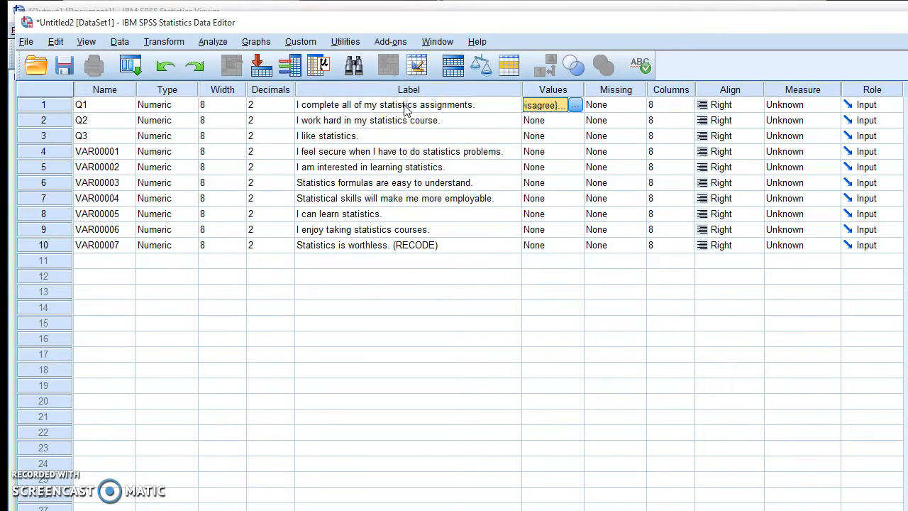
Copy Q1's value labels and paste them into the Values cells of Q2 and Q3
right_click(552, 112)
click(562, 114)
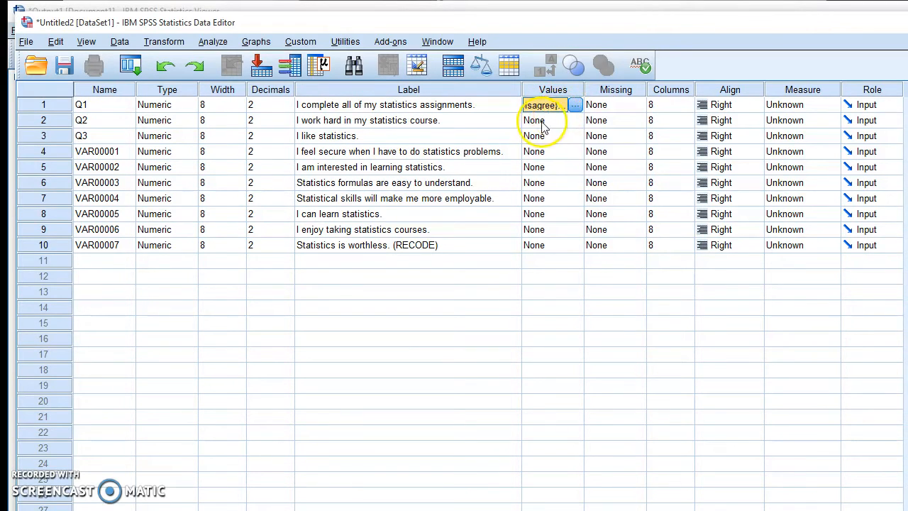
right_click(540, 125)
click(551, 148)
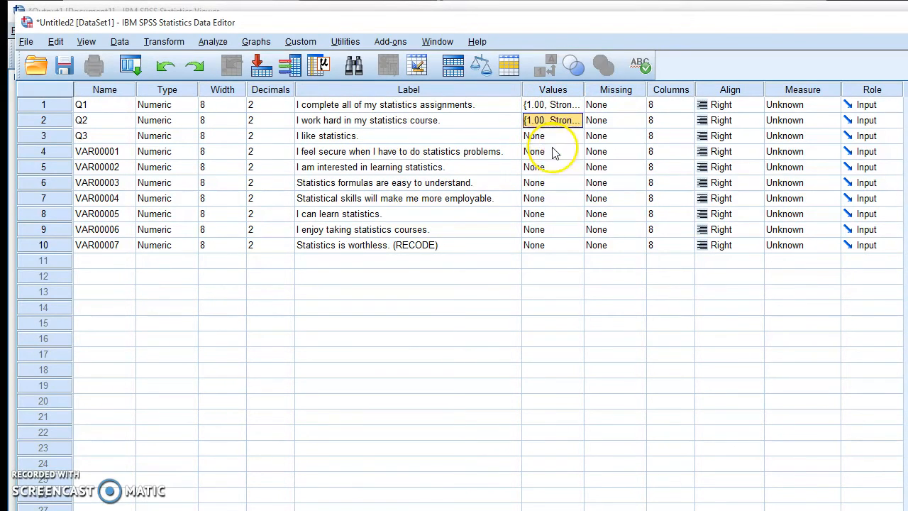
right_click(539, 136)
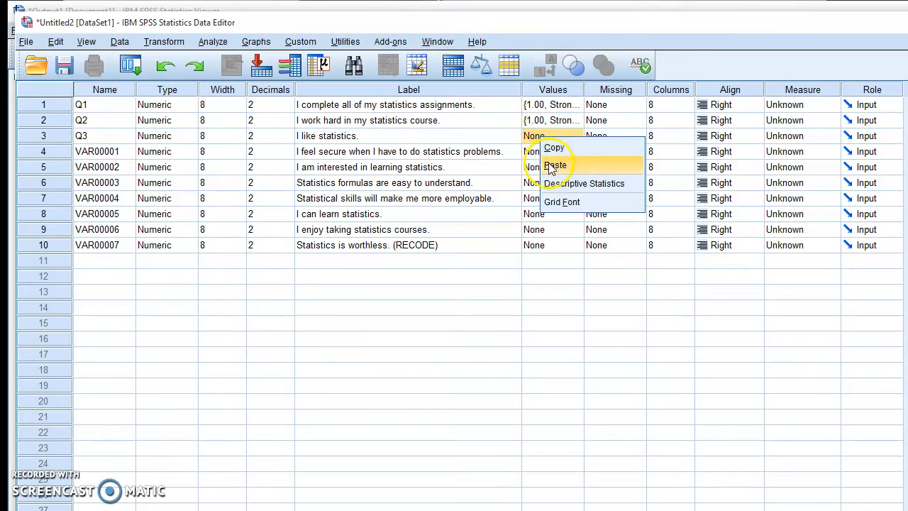
click(551, 168)
Paste the copied value labels into the Values cells of VAR00001 through VAR00005
right_click(547, 152)
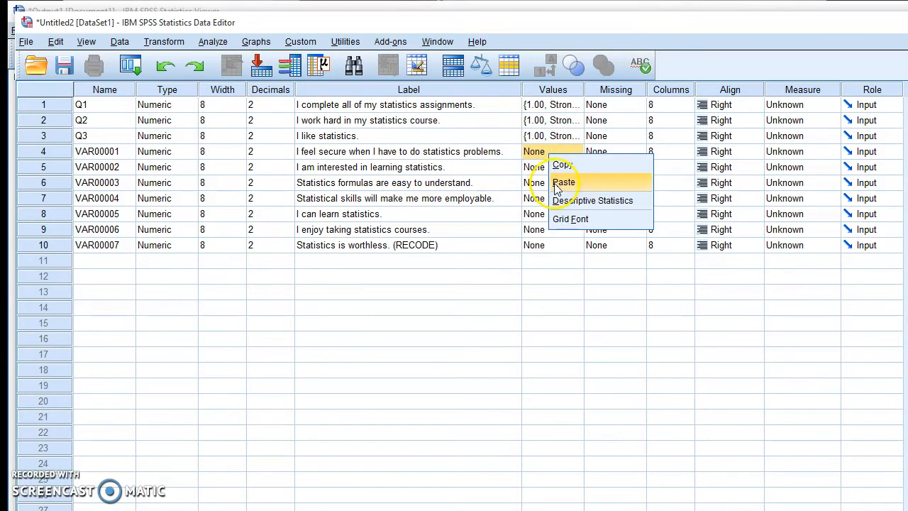
click(556, 186)
right_click(548, 169)
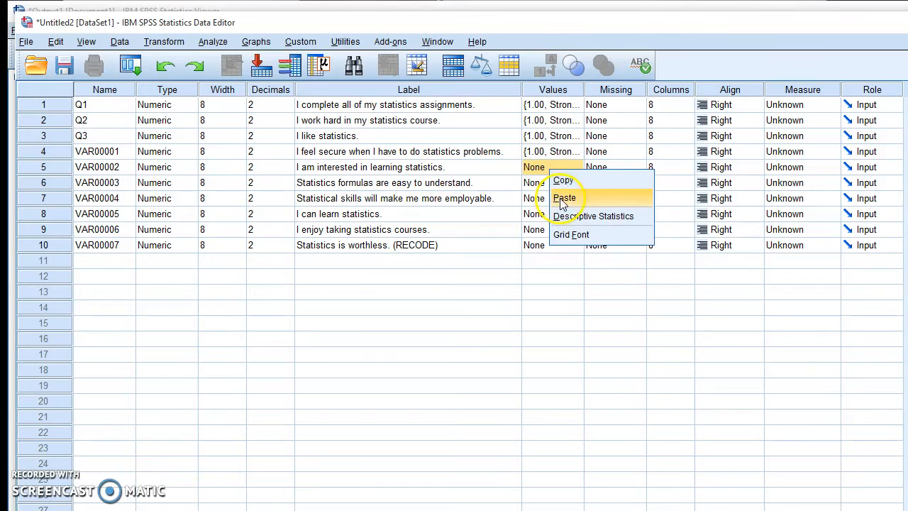
click(563, 201)
right_click(549, 183)
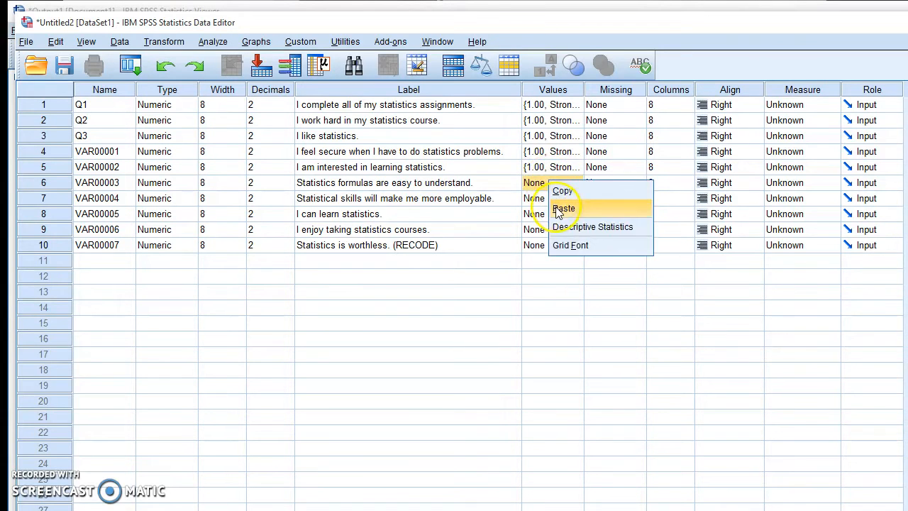
click(556, 210)
right_click(548, 199)
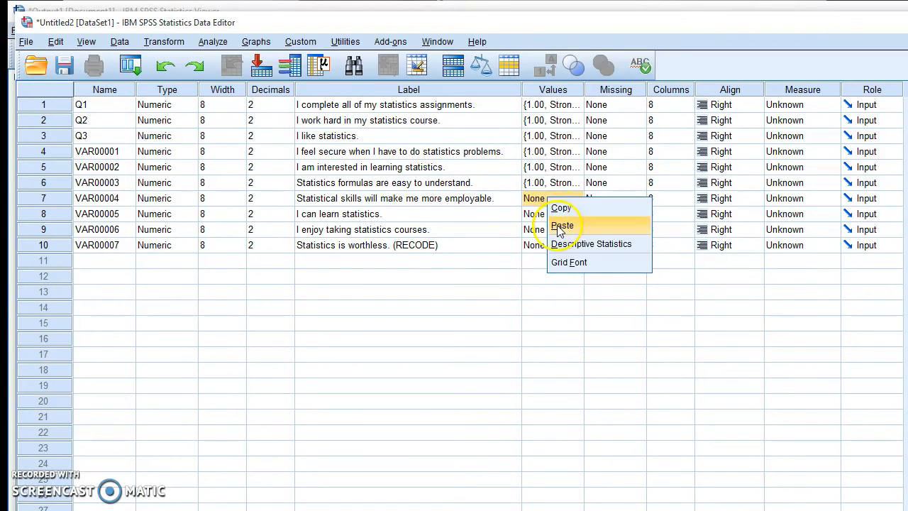
click(561, 226)
right_click(547, 216)
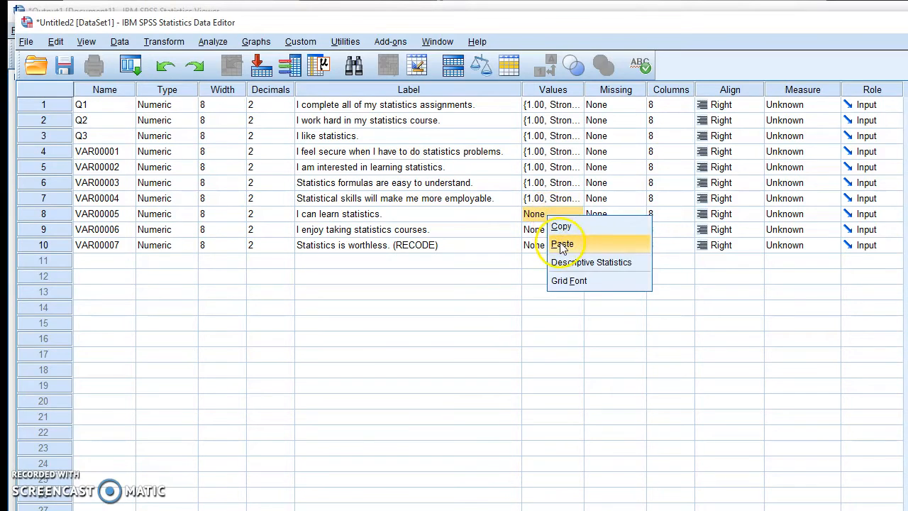
click(562, 244)
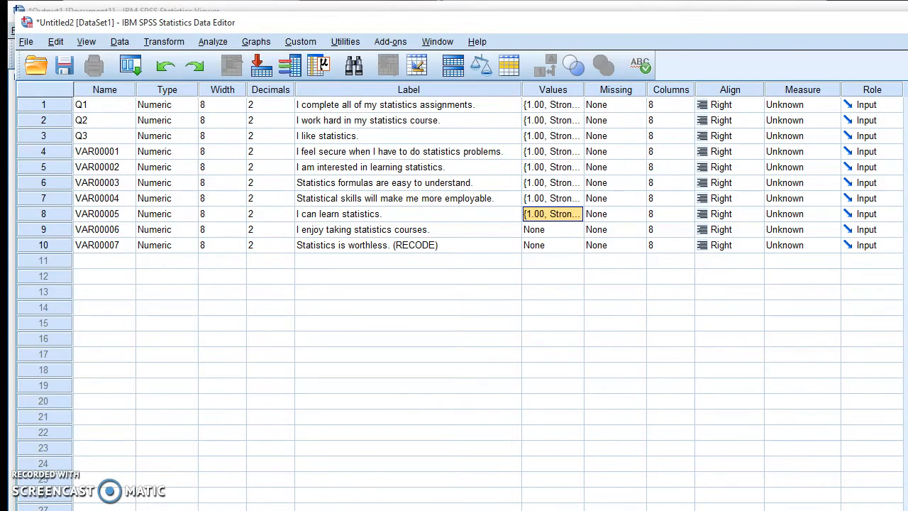
In Data View, enter sample Q1 responses of 1 in case 1, 1 in case 3 and 3 in case 4
click(64, 510)
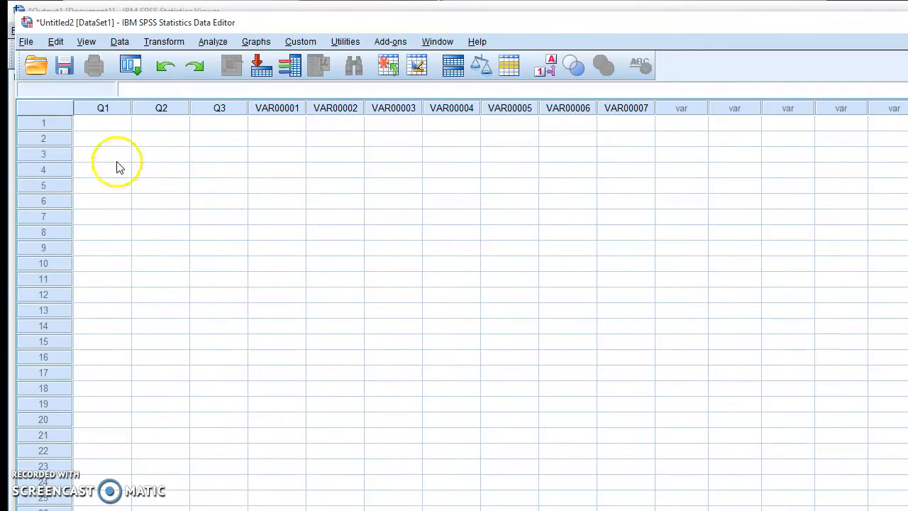
click(106, 124)
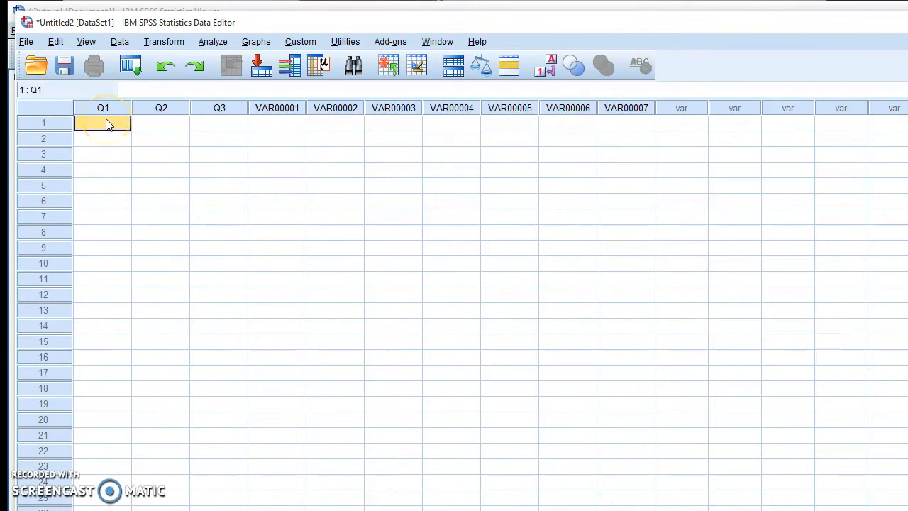
text(1)
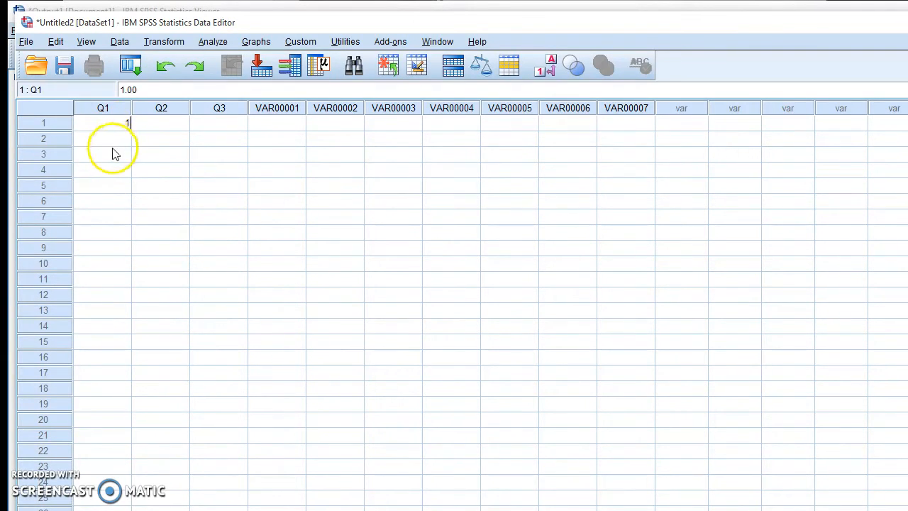
click(114, 153)
text(1)
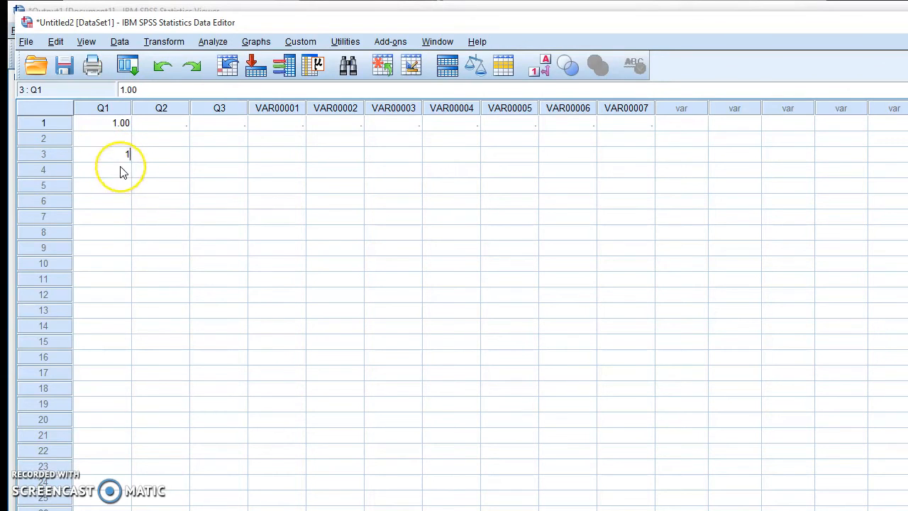
click(122, 170)
text(3)
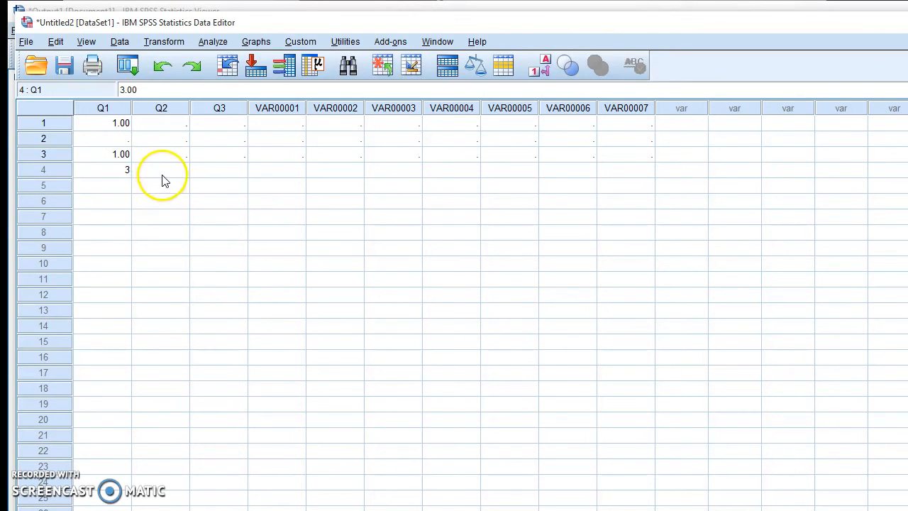
click(122, 189)
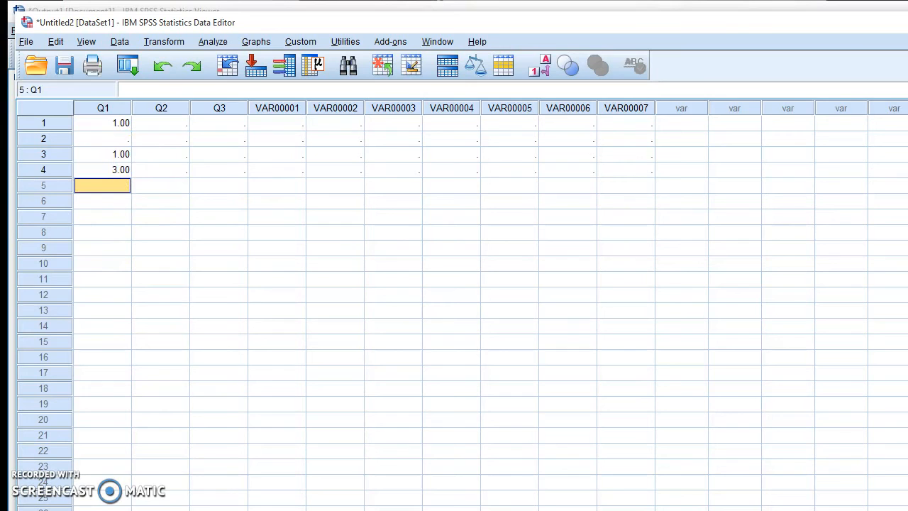
Return to Variable View and set the measurement level of Q1, Q2 and Q3 to Scale
click(104, 510)
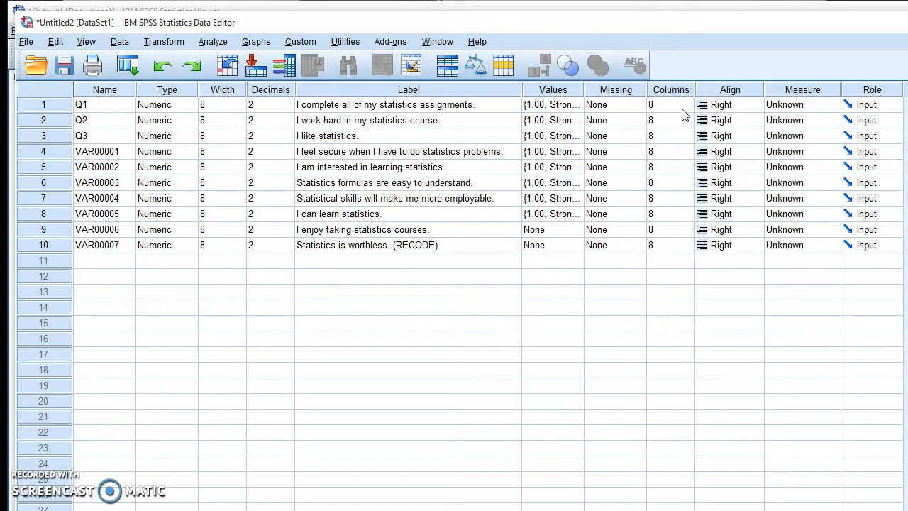
click(793, 104)
click(830, 105)
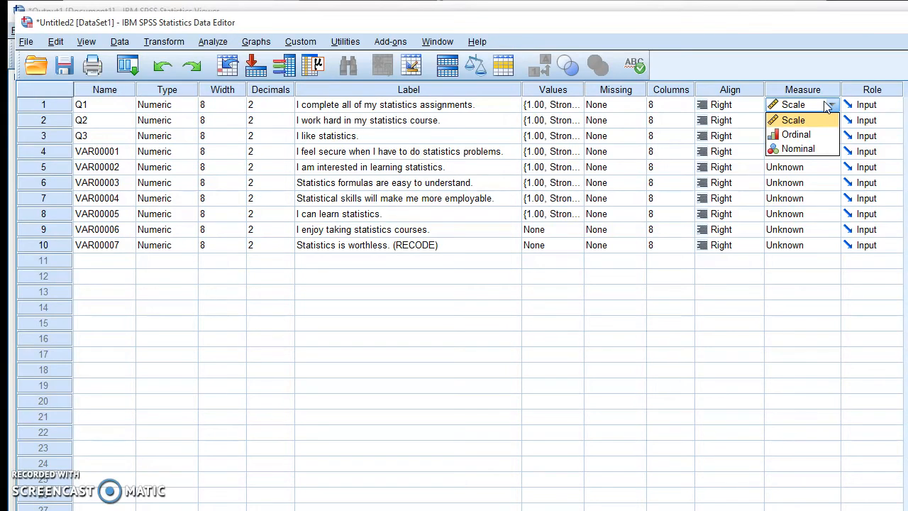
click(793, 127)
click(799, 125)
click(804, 109)
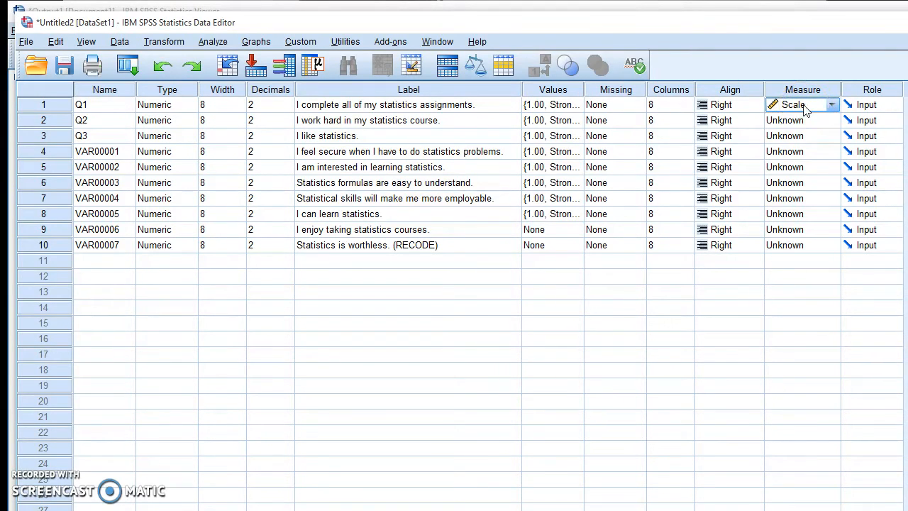
click(805, 122)
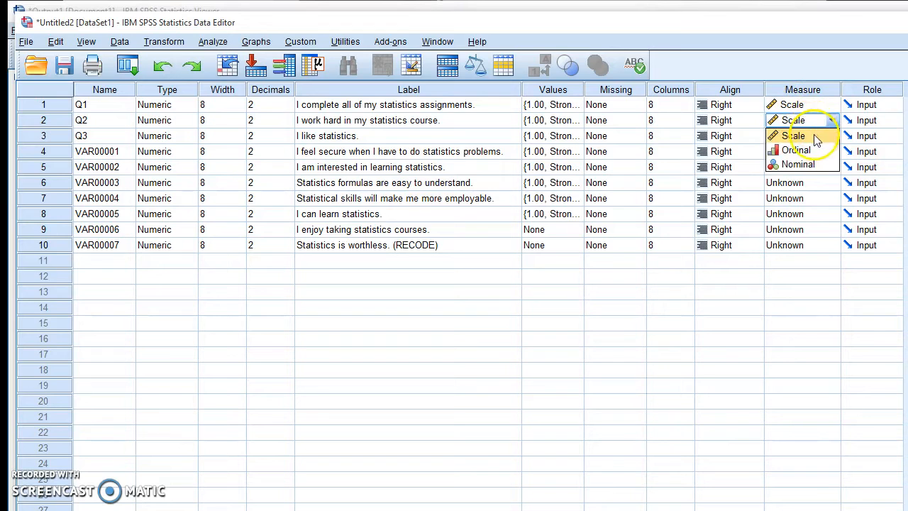
click(814, 137)
click(814, 137)
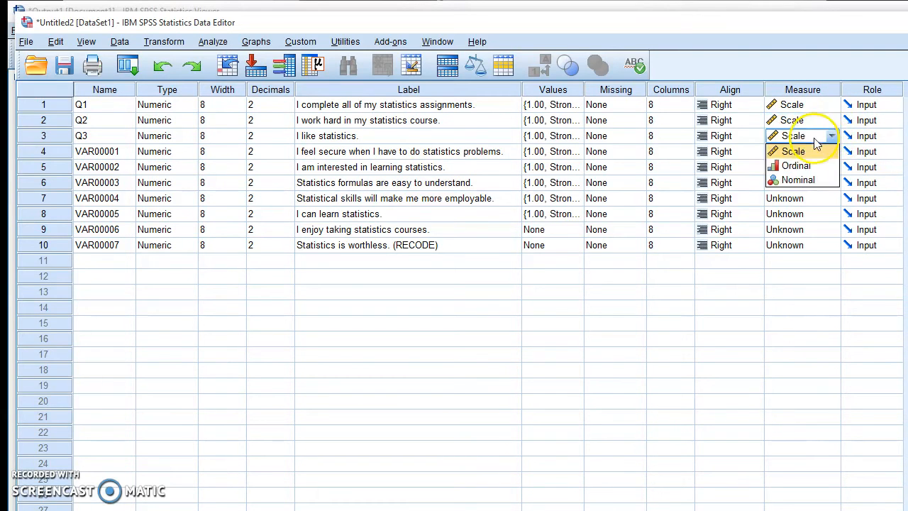
click(817, 152)
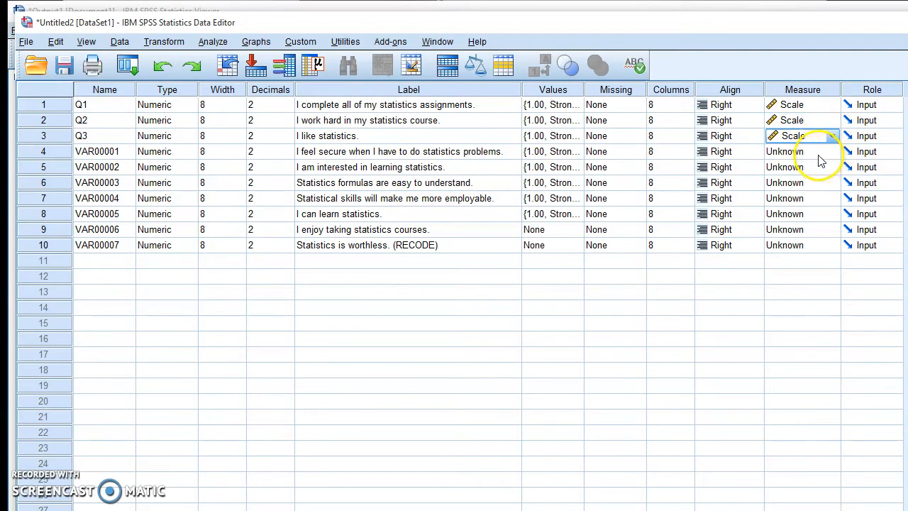
Set the measurement level of VAR00001 through VAR00007 to Scale
click(819, 155)
click(817, 166)
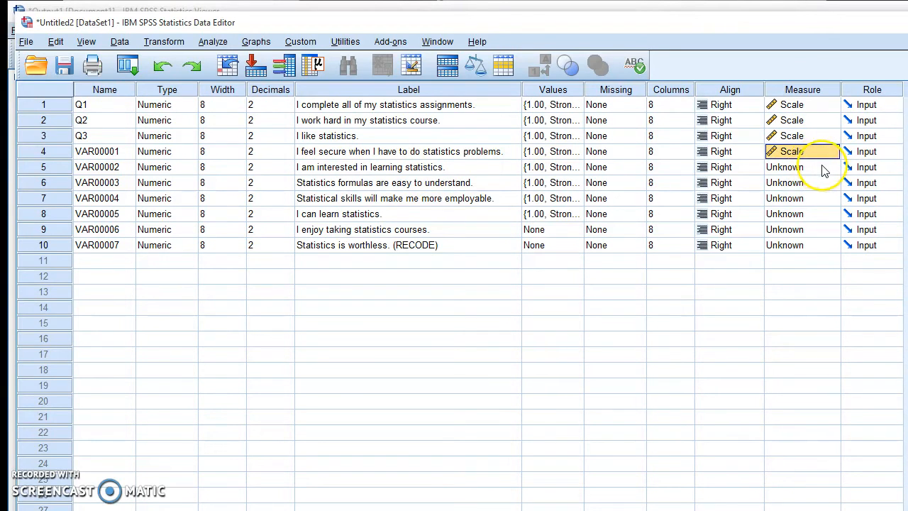
click(823, 169)
click(817, 183)
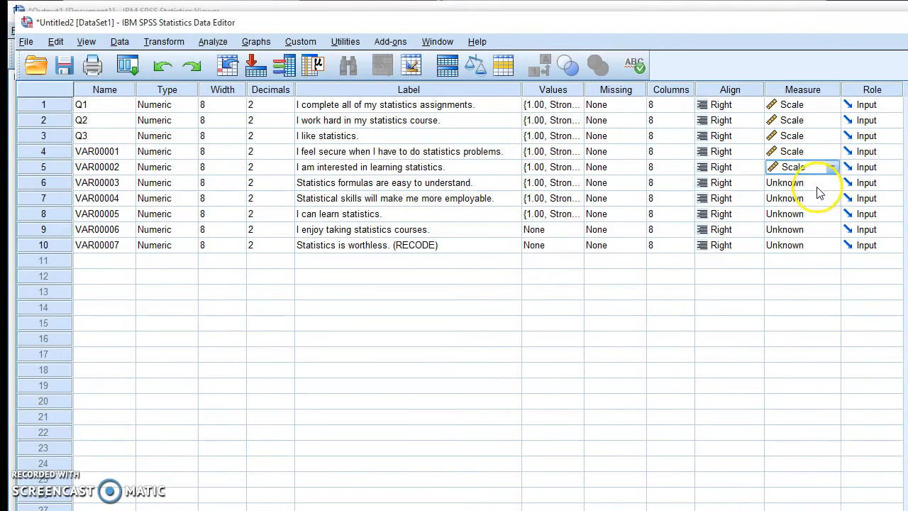
click(818, 182)
click(808, 199)
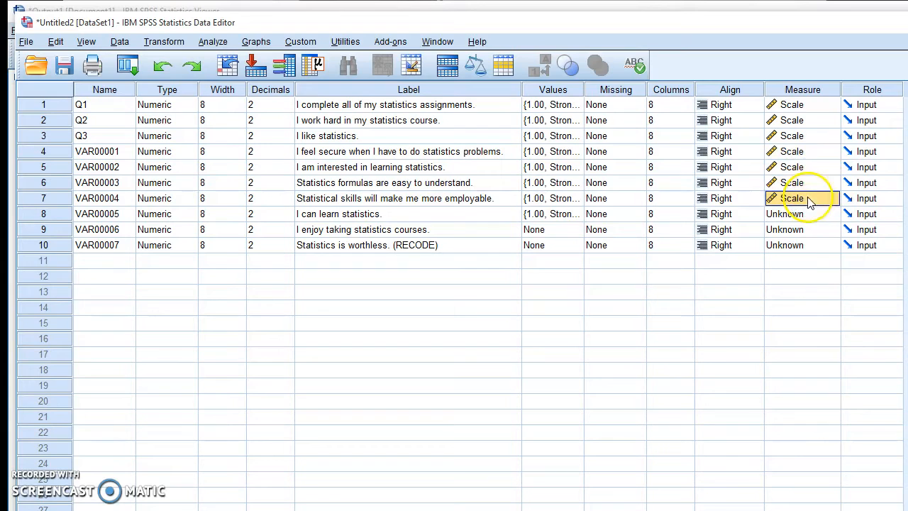
click(809, 214)
click(809, 214)
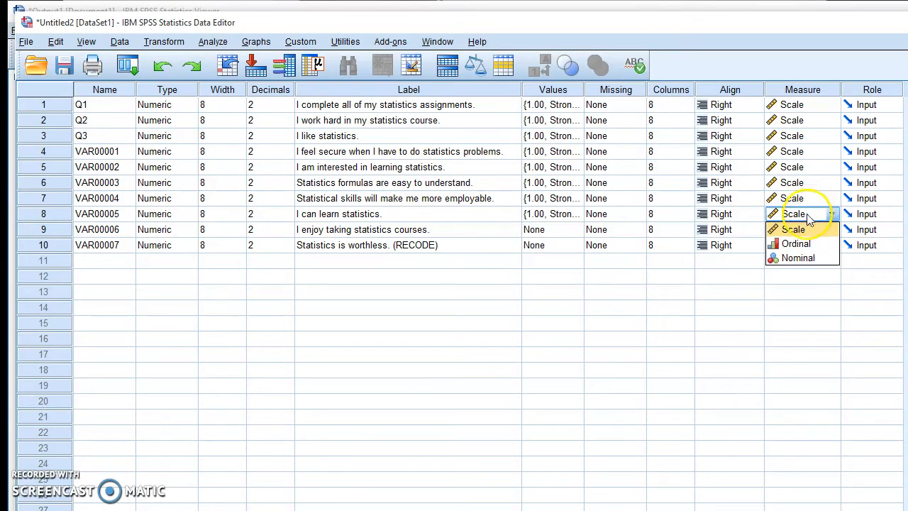
click(805, 229)
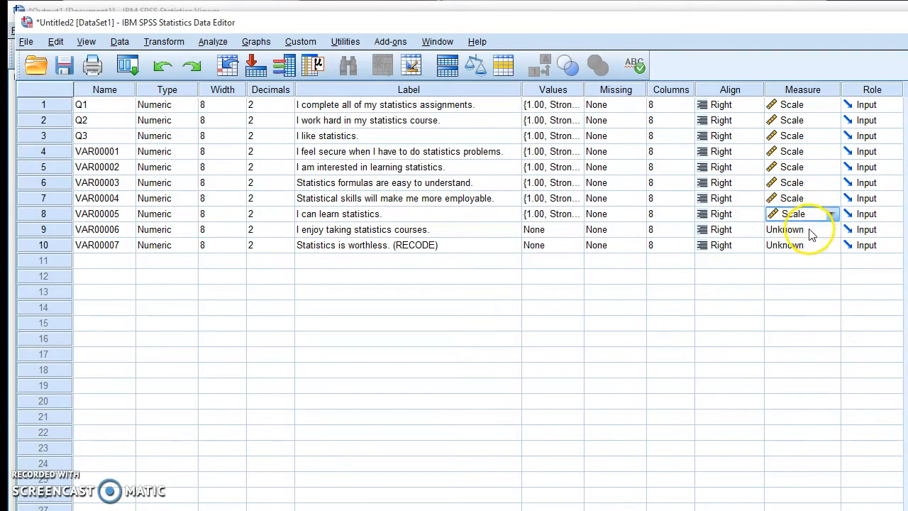
click(807, 229)
click(807, 245)
click(808, 244)
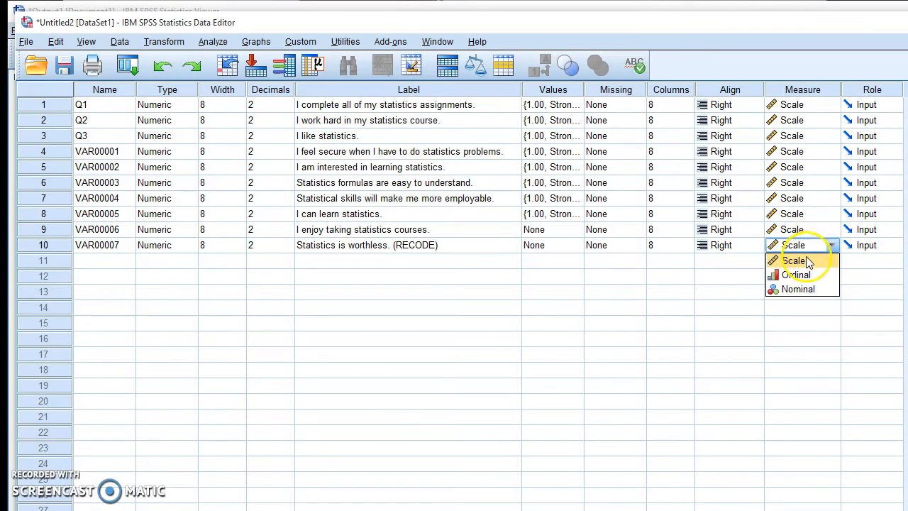
click(807, 262)
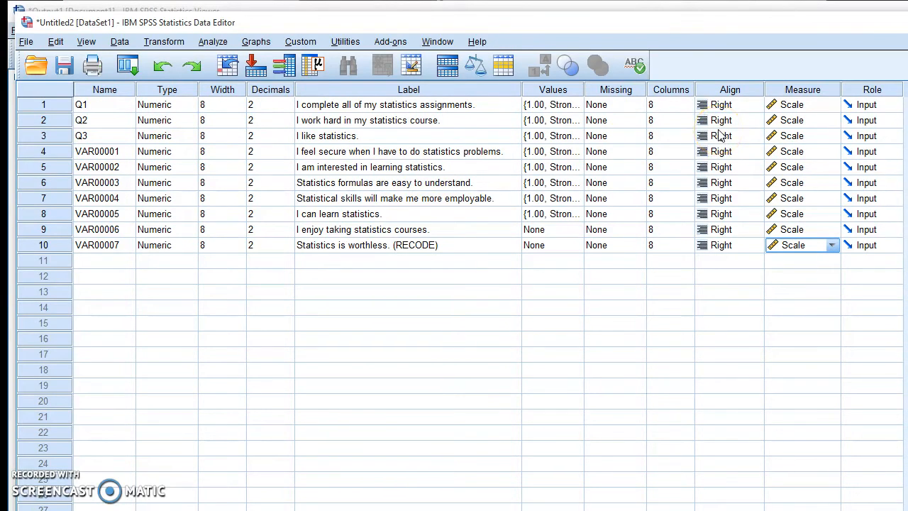
Change Q1's measurement level to Ordinal and set it back to Scale
click(827, 106)
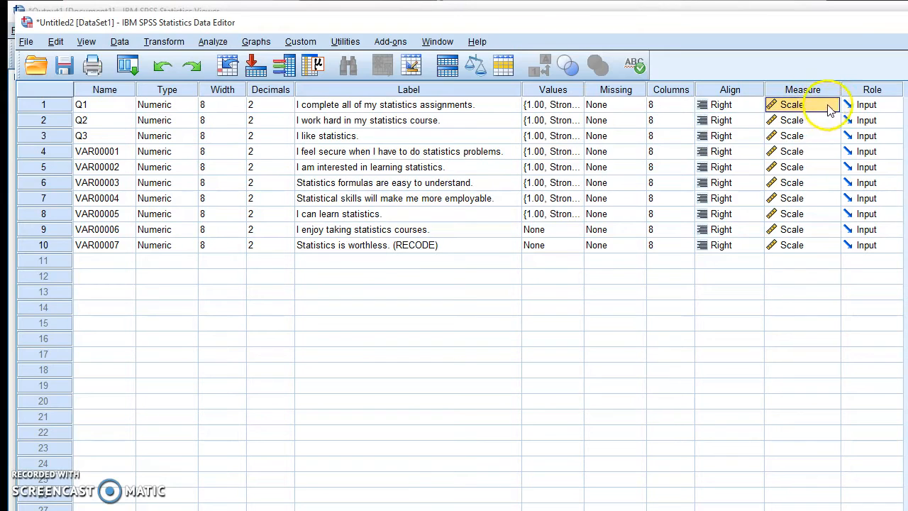
click(832, 105)
click(795, 134)
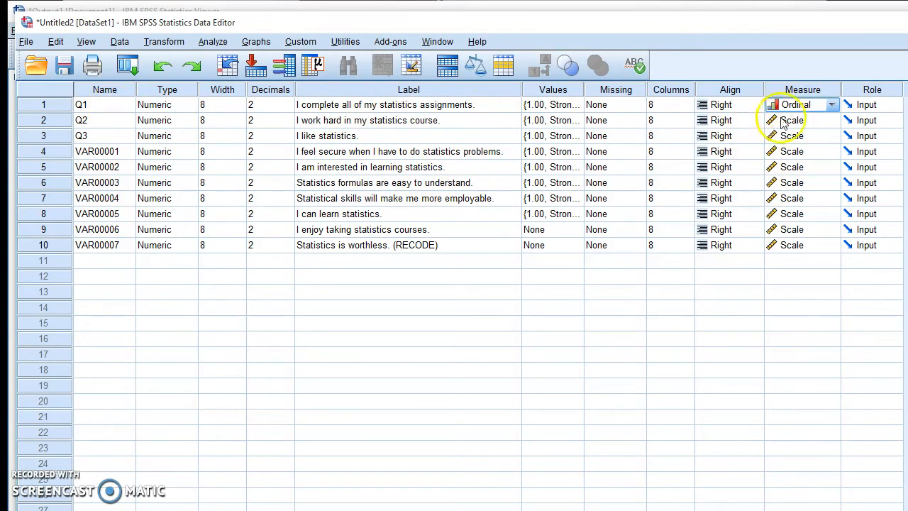
click(822, 106)
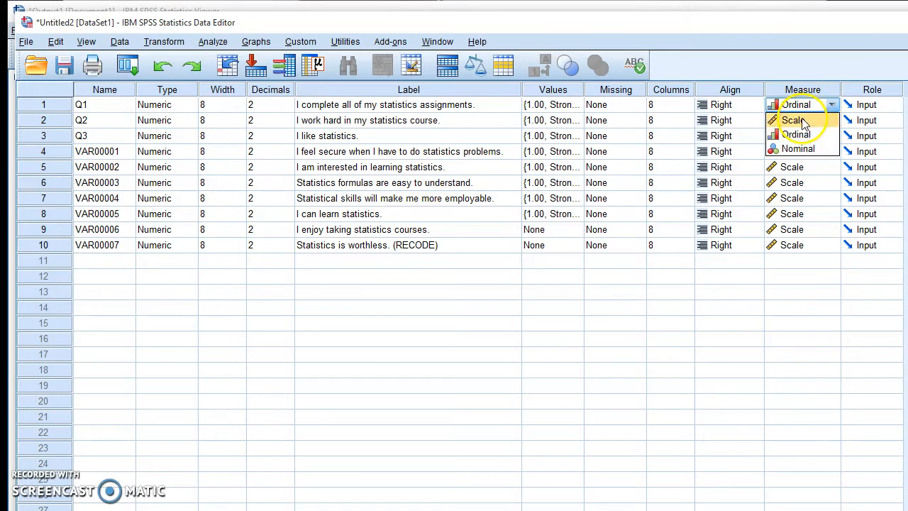
click(796, 121)
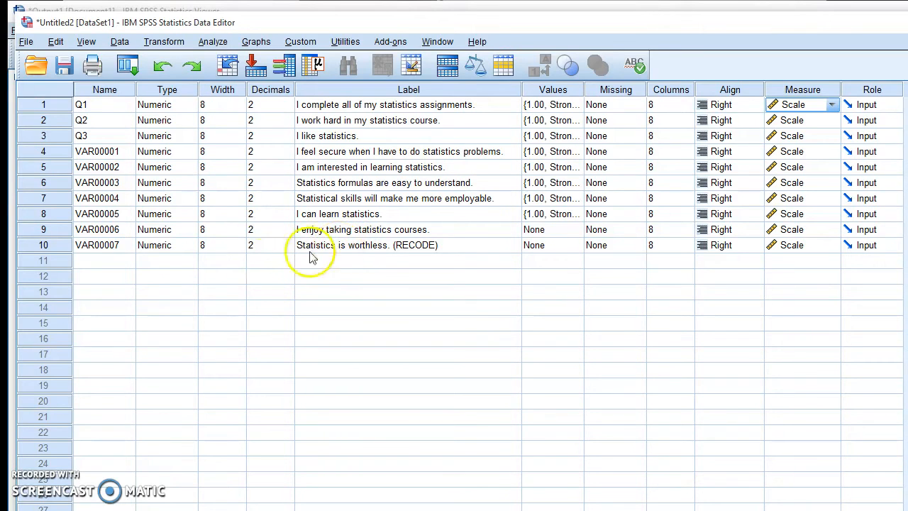
Add a variable named Q10R in row 11 with the label "Stastics is worthwhile."
click(99, 261)
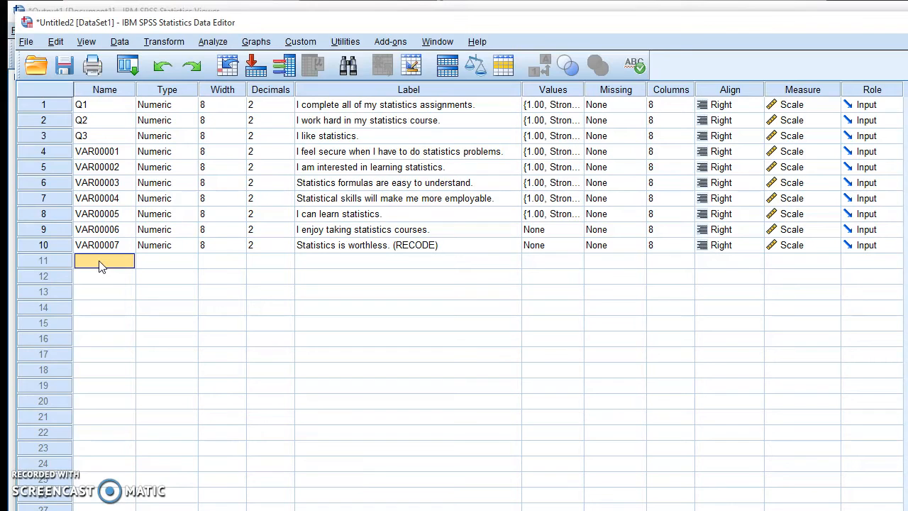
text(Q10R)
click(313, 262)
text(Sta)
text(tistics)
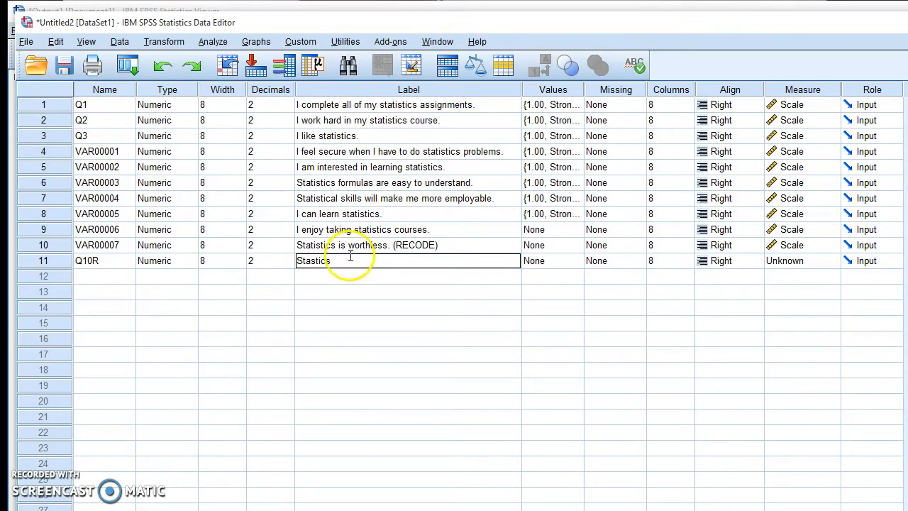
text( is worth)
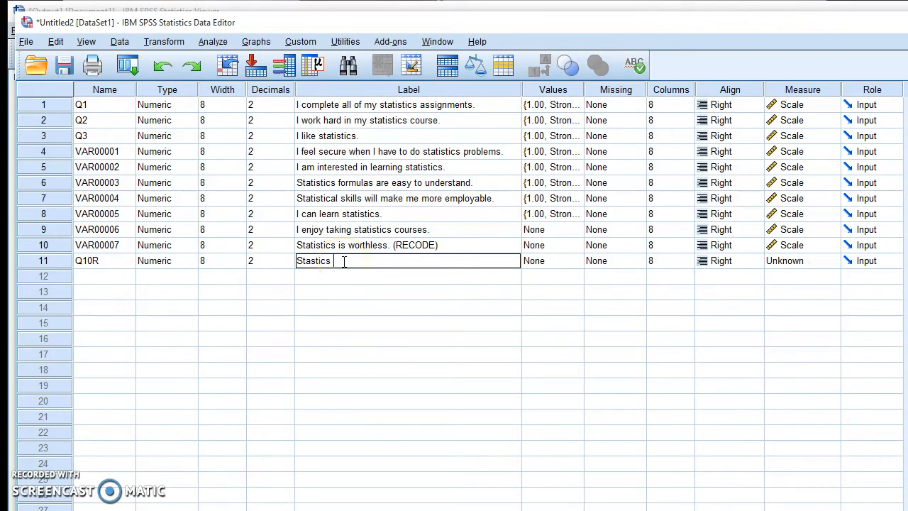
text(while.)
Copy the value labels of VAR00005 and paste them into the Values cell of Q10R
click(553, 267)
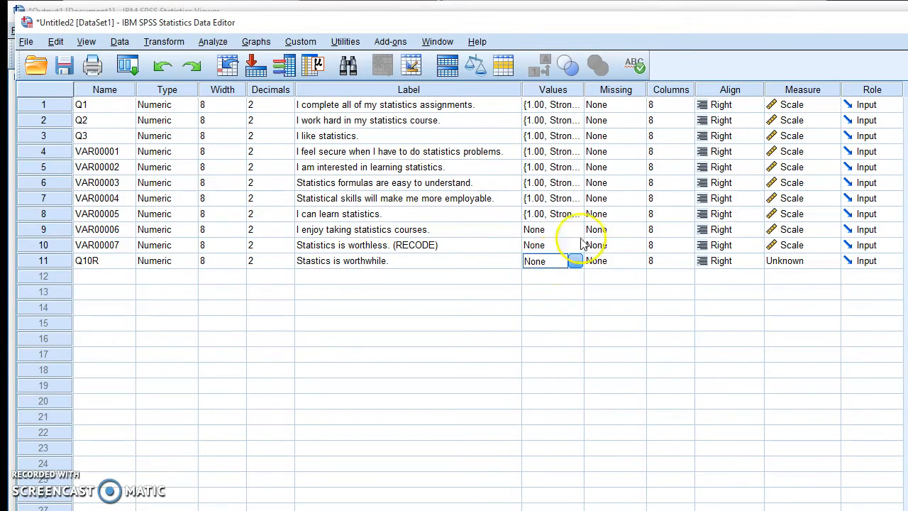
right_click(552, 215)
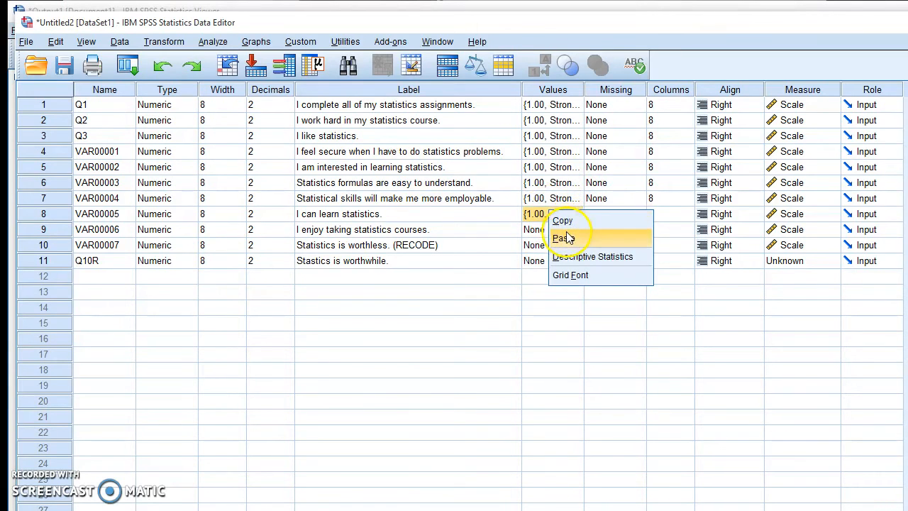
click(562, 222)
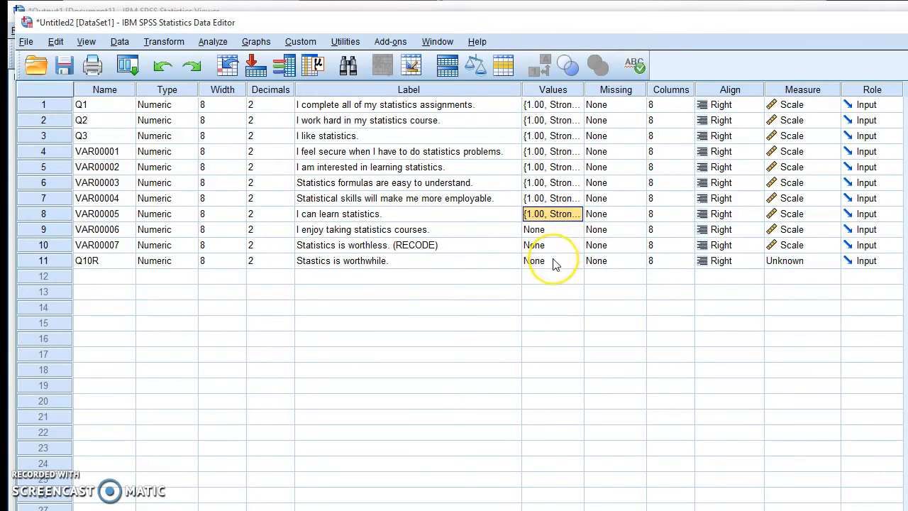
click(551, 260)
right_click(555, 262)
click(567, 287)
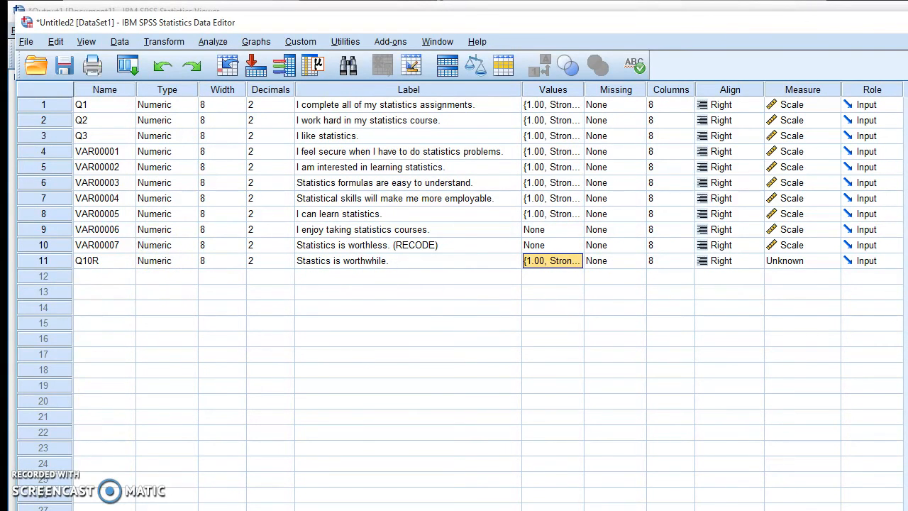
In Data View, enter the responses 1, 4, 3, 5, 3, 4 and 5 for Q10R in cases 1 to 7
key(ctrl+t)
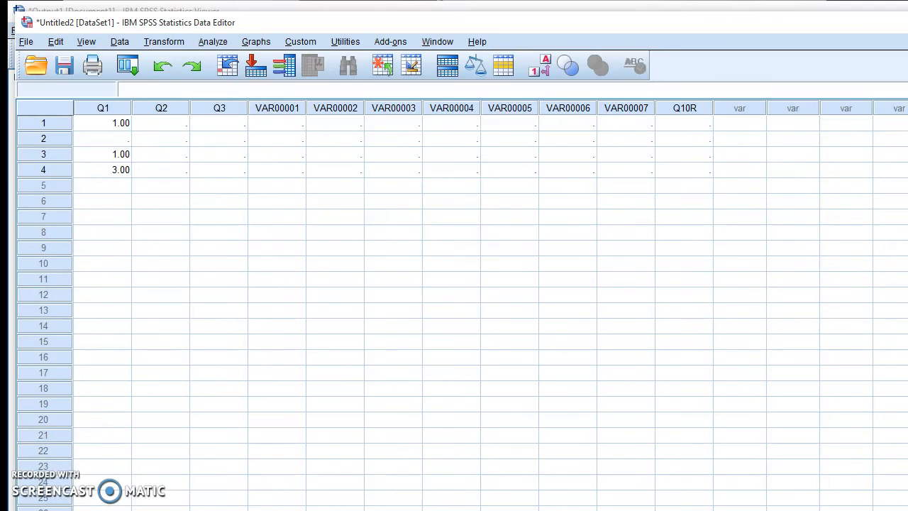
click(681, 125)
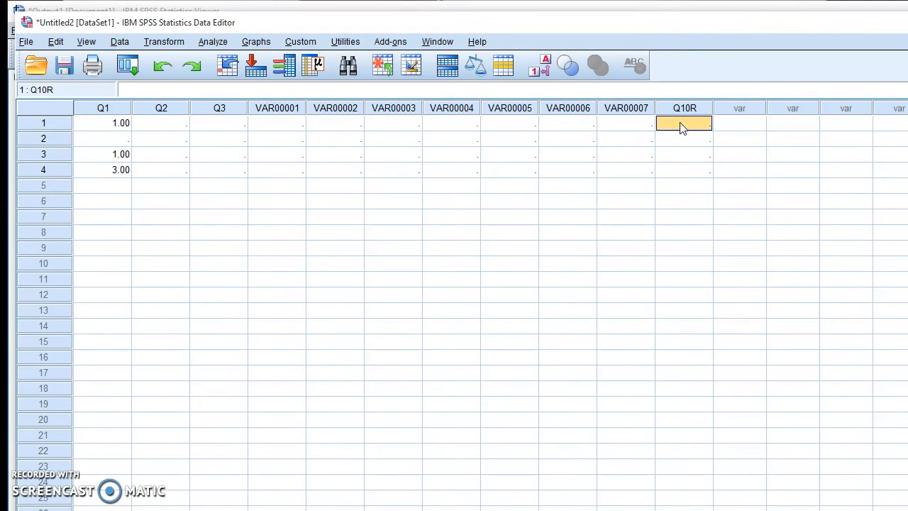
text(1)
key(Return)
text(4)
key(Return)
text(3)
key(Return)
text(5)
key(Return)
text(3)
key(Return)
text(4)
key(Return)
text(5)
key(Return)
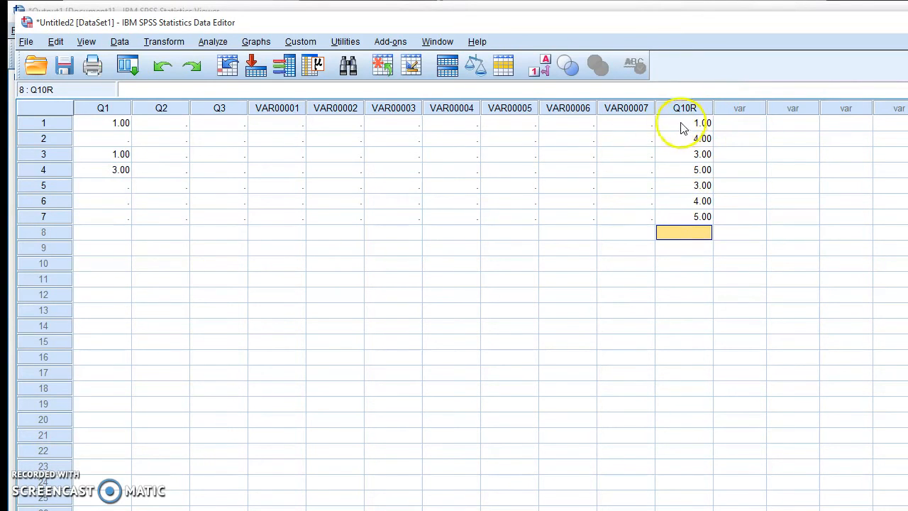
Move the seven Q10R responses into the VAR00007 column, starting at case 1
drag(682, 122, 696, 218)
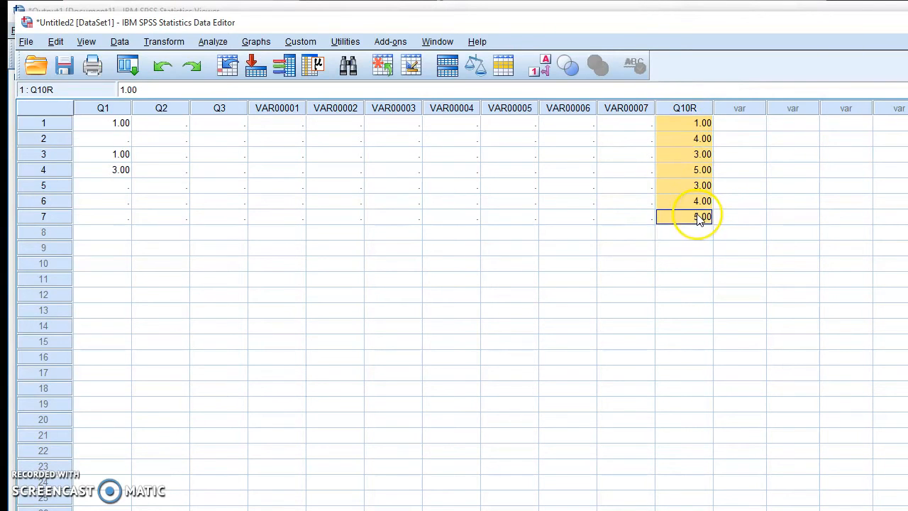
key(Delete)
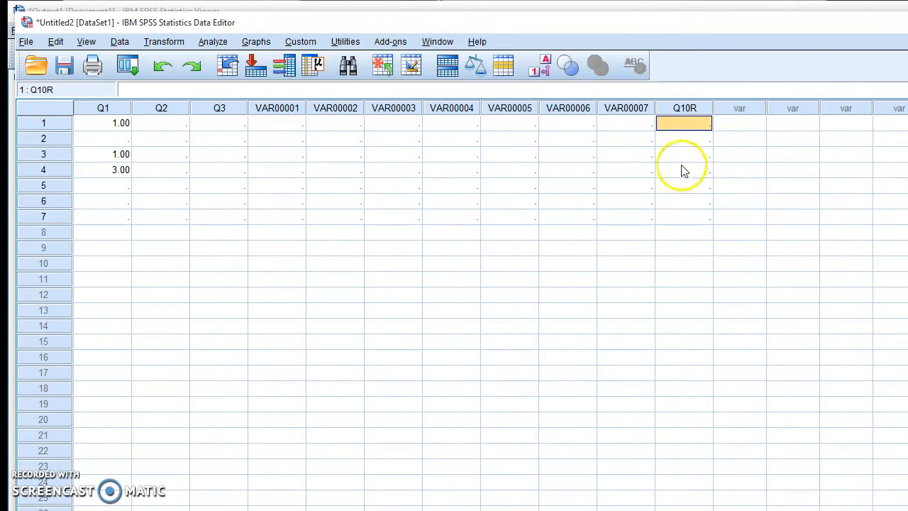
click(632, 127)
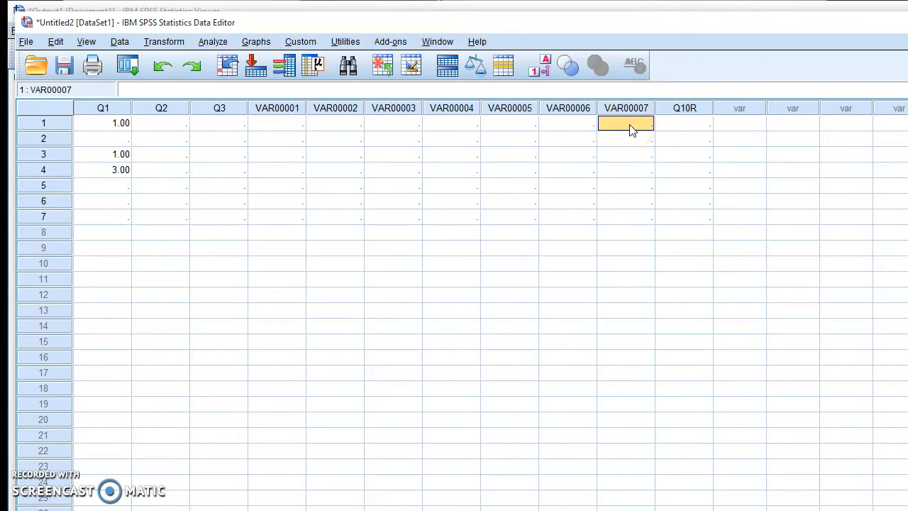
key(ctrl+v)
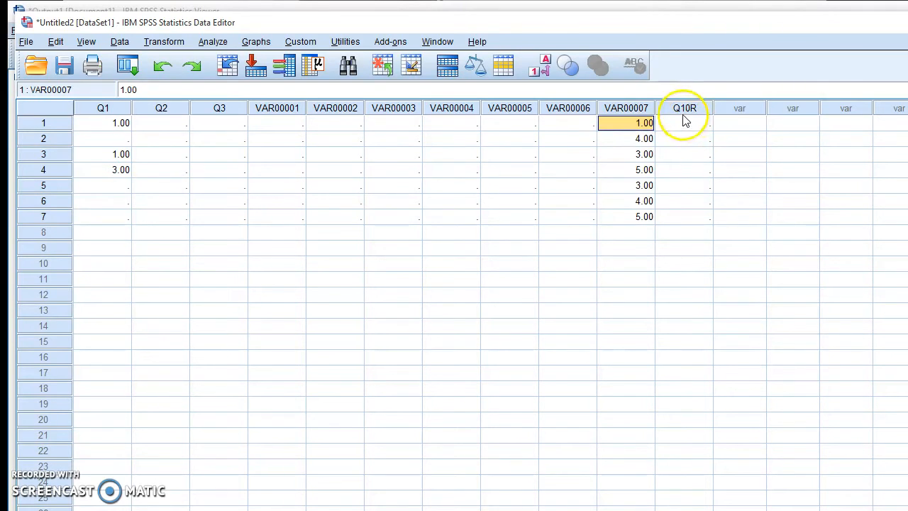
Open Compute Variable and enter Q10R as the target variable
click(159, 47)
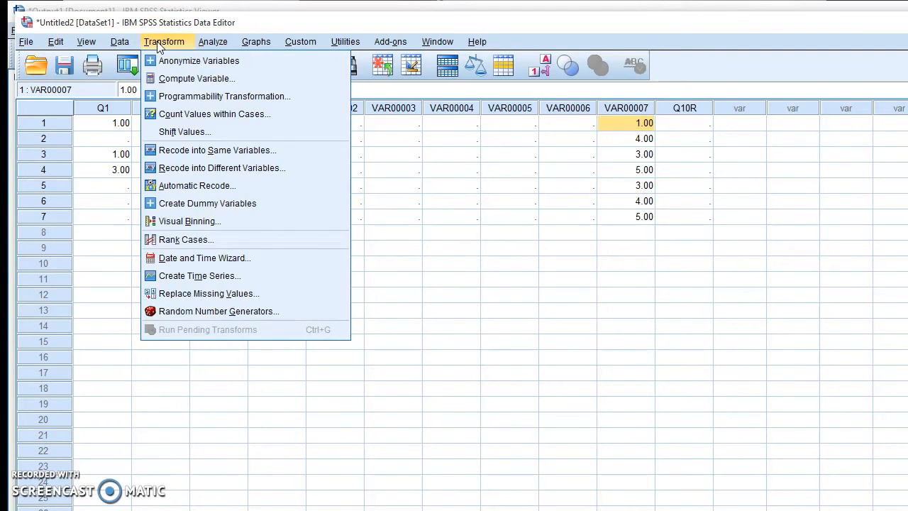
click(172, 80)
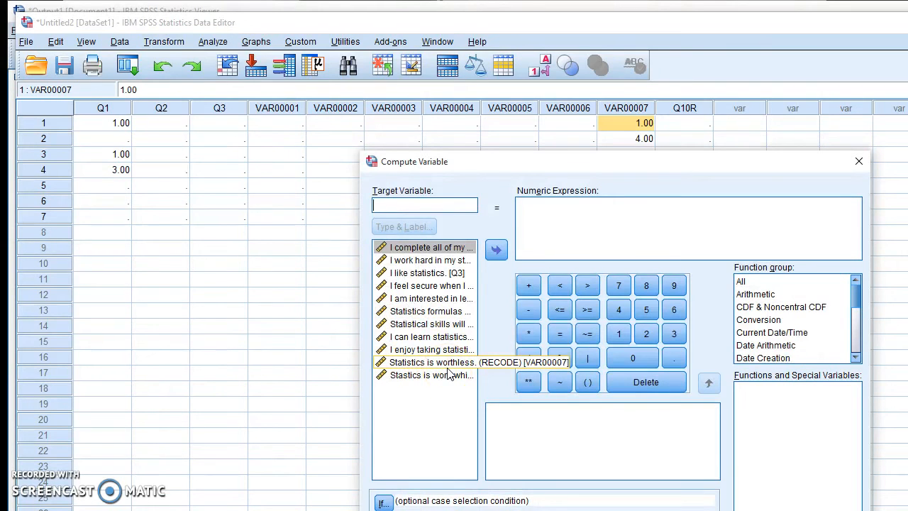
text(Q10)
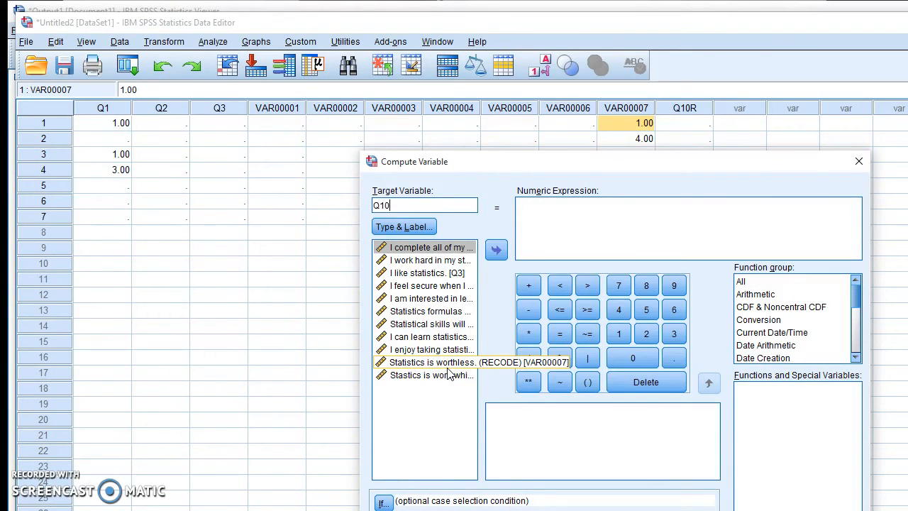
text(R)
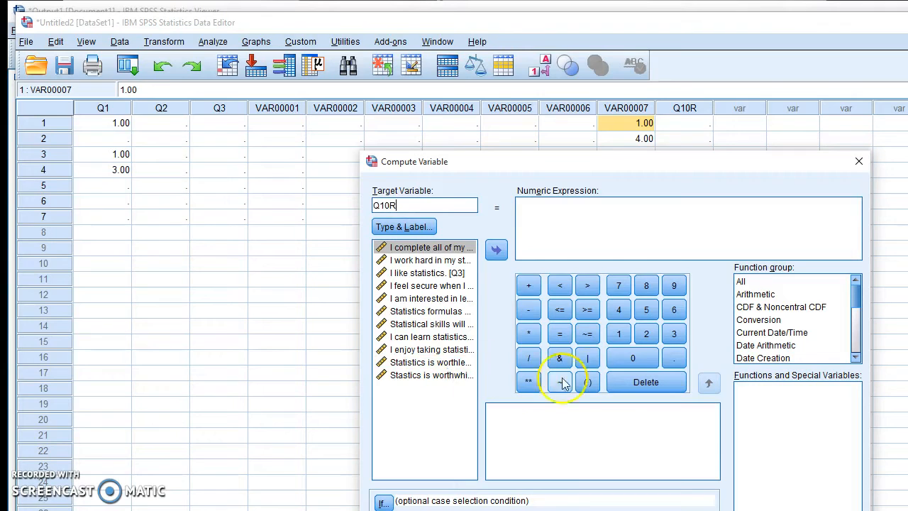
Build the numeric expression 6 - VAR00007 for the target variable and move the dialog so it is fully in view
click(542, 222)
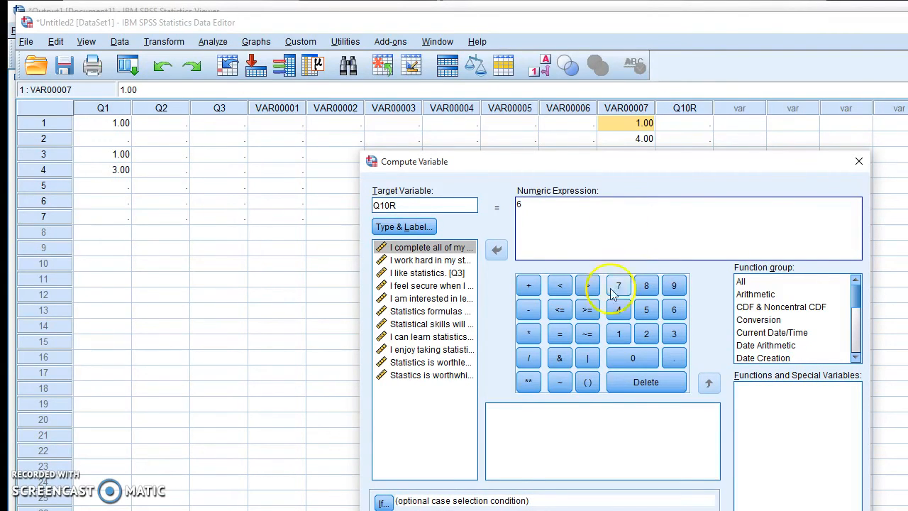
click(527, 310)
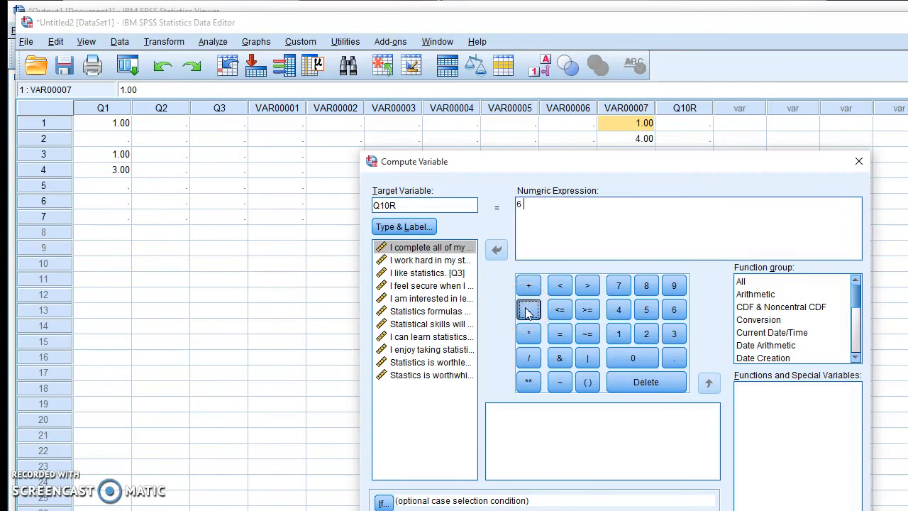
click(605, 162)
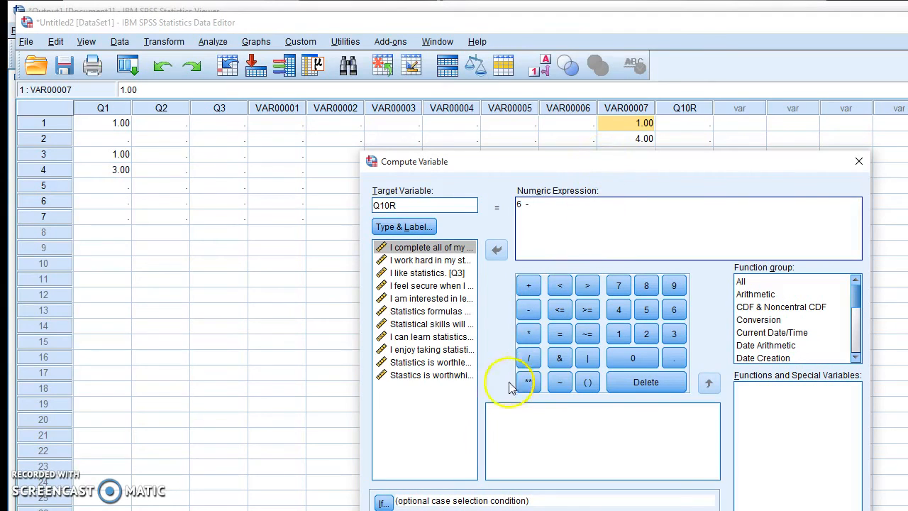
click(406, 363)
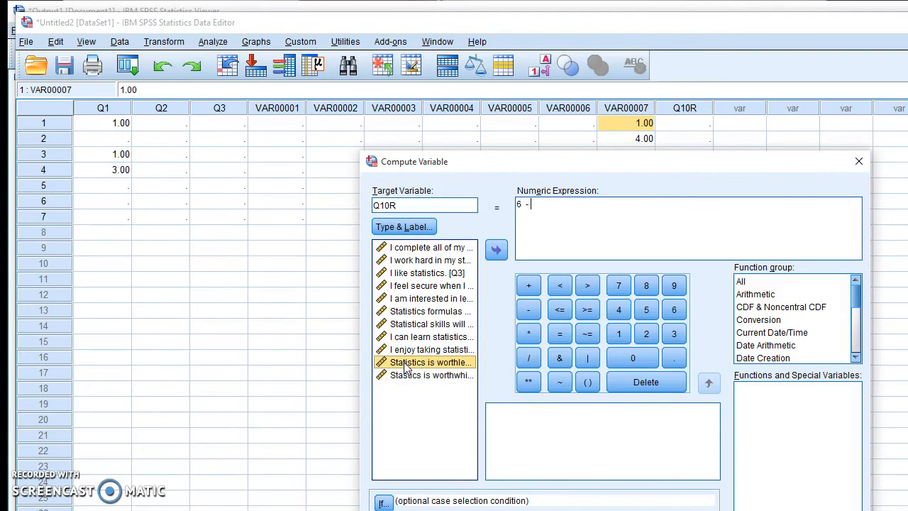
click(496, 249)
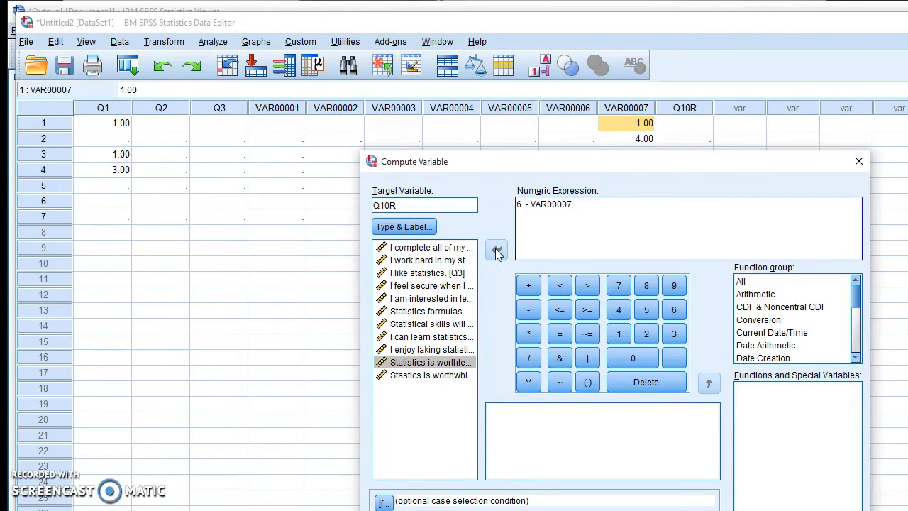
drag(575, 163, 446, 132)
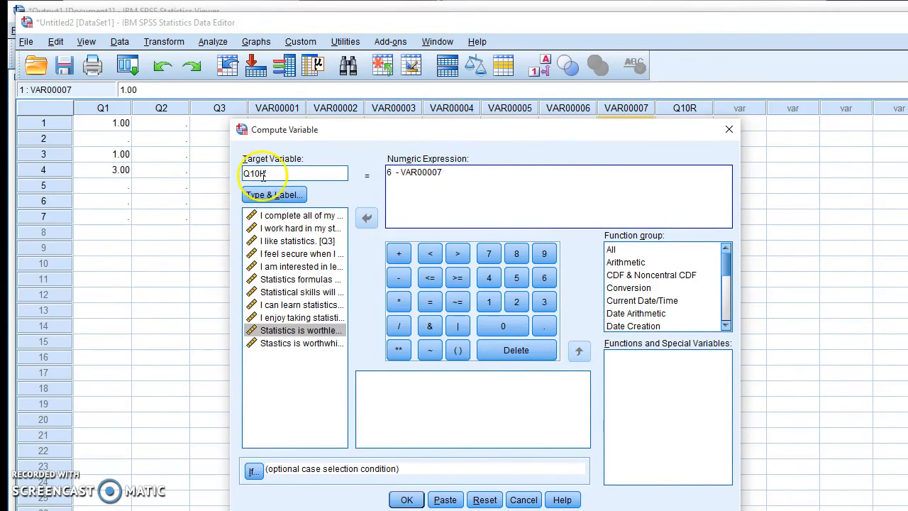
Run the Q10R computation, allow the existing variable to be changed, and return to the Data Editor
click(407, 499)
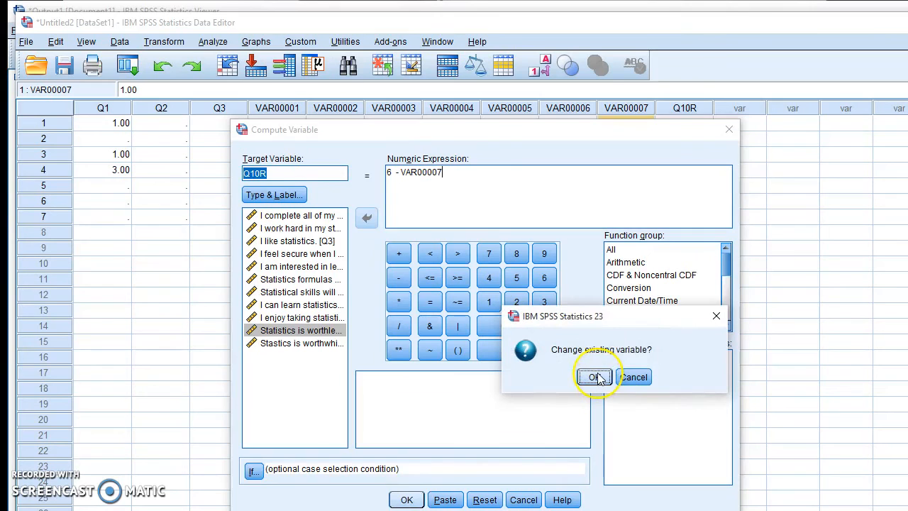
click(598, 378)
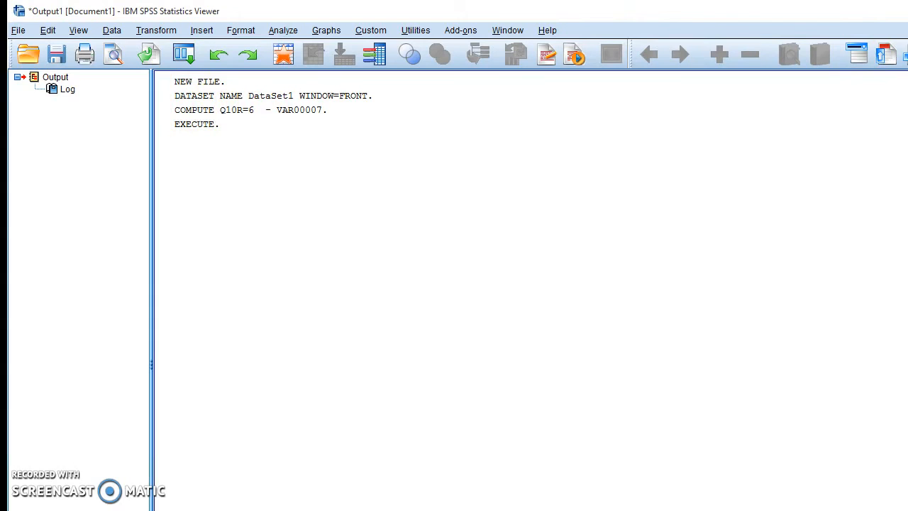
key(alt+Tab)
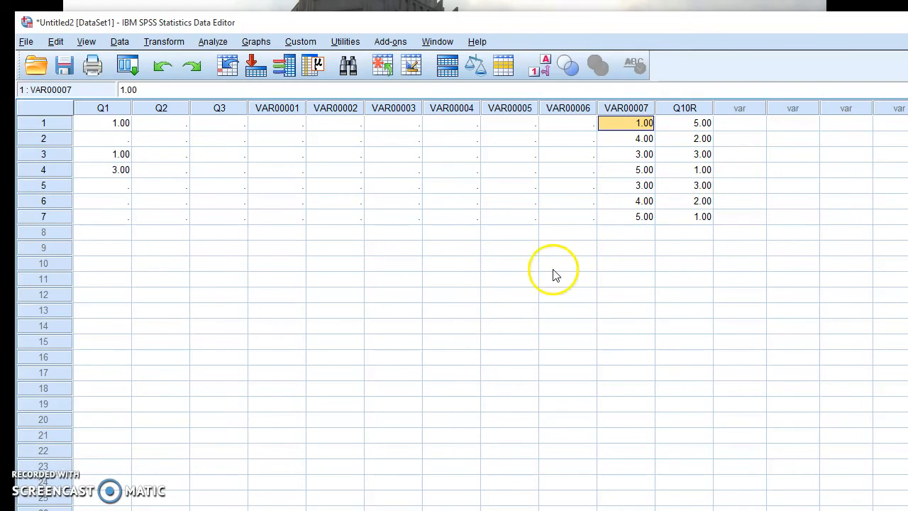
Check the demographic questions in the Word codebook and add a variable named Gender in row 12 of Variable View
key(ctrl+t)
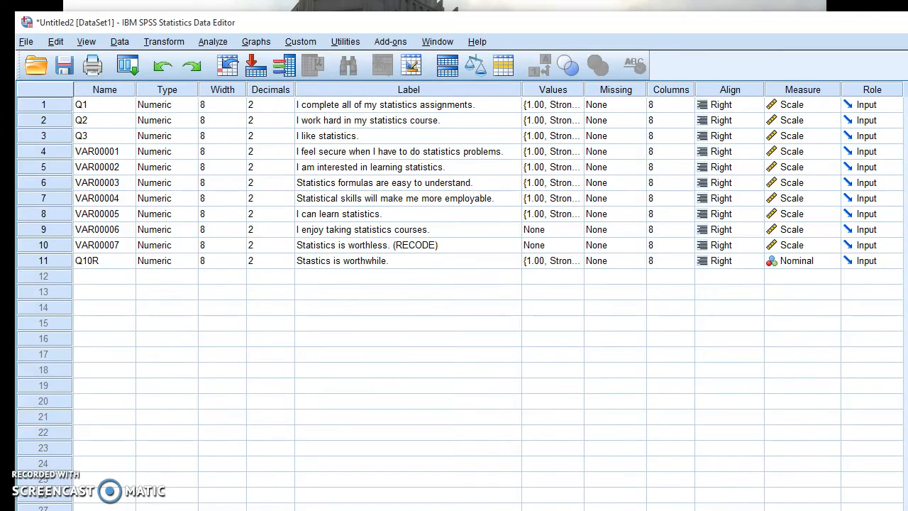
key(alt+Tab)
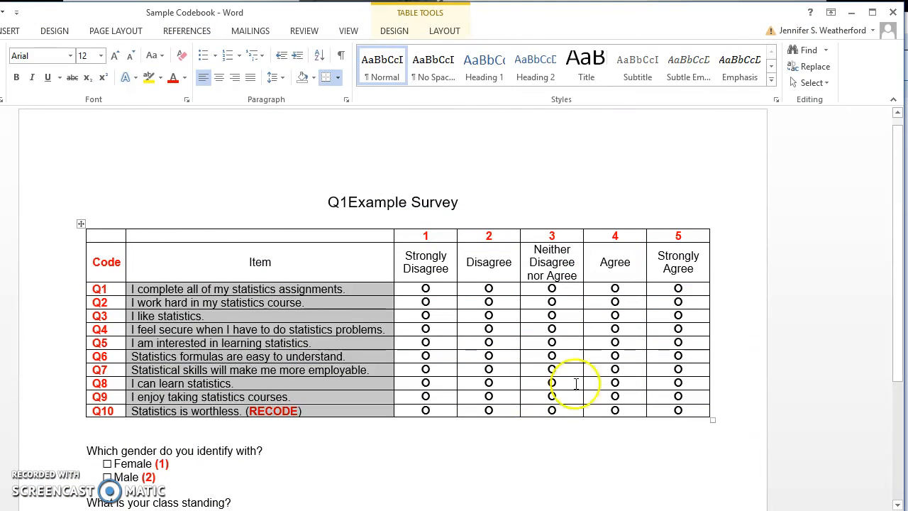
drag(896, 154, 894, 285)
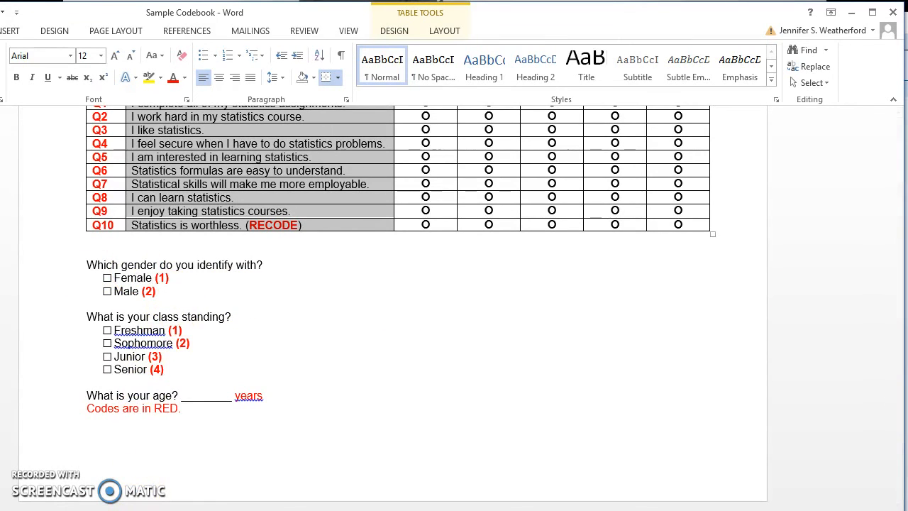
click(165, 509)
click(91, 282)
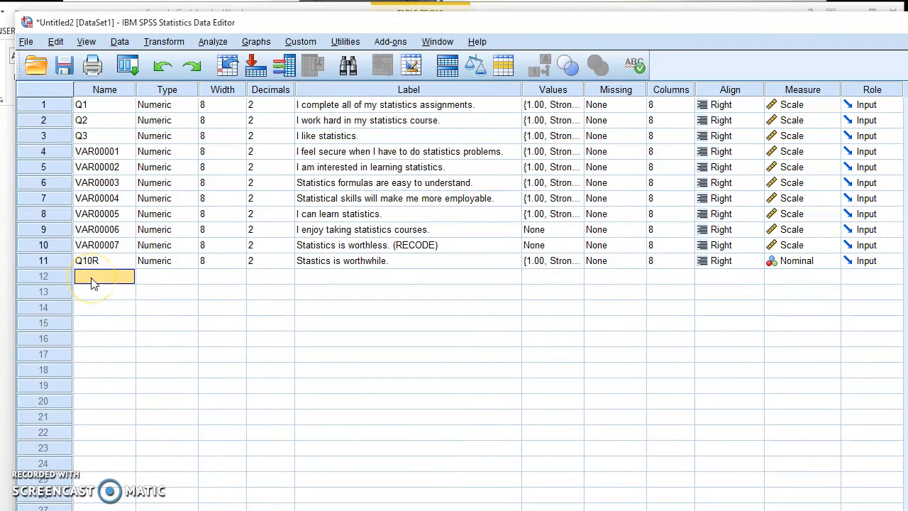
text(Gender)
click(86, 295)
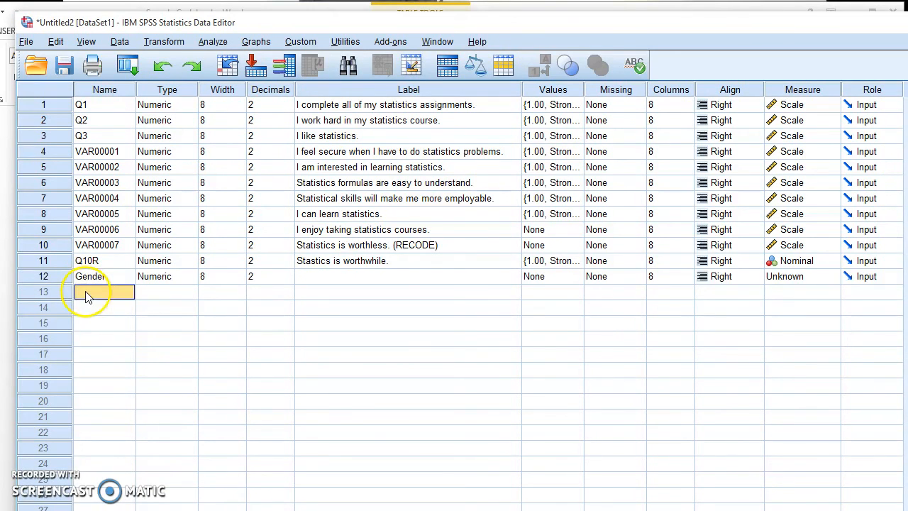
Add the variables ClassStand and Age in the two rows below Gender
text(S)
key(BackSpace)
text(C)
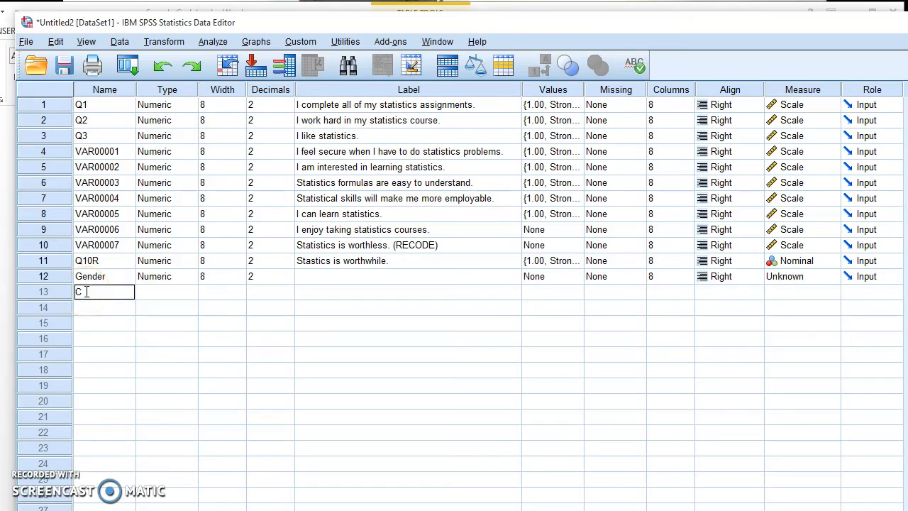
text(lassStand)
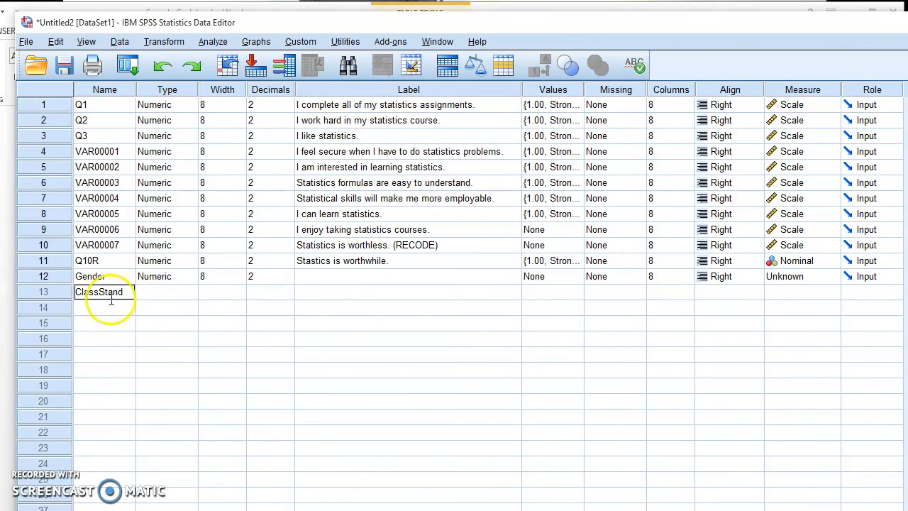
key(Return)
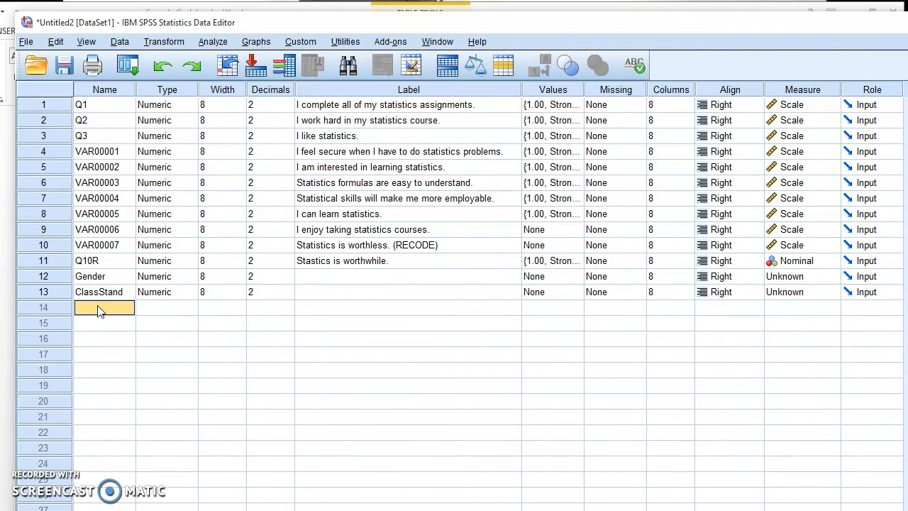
text(Age)
key(Return)
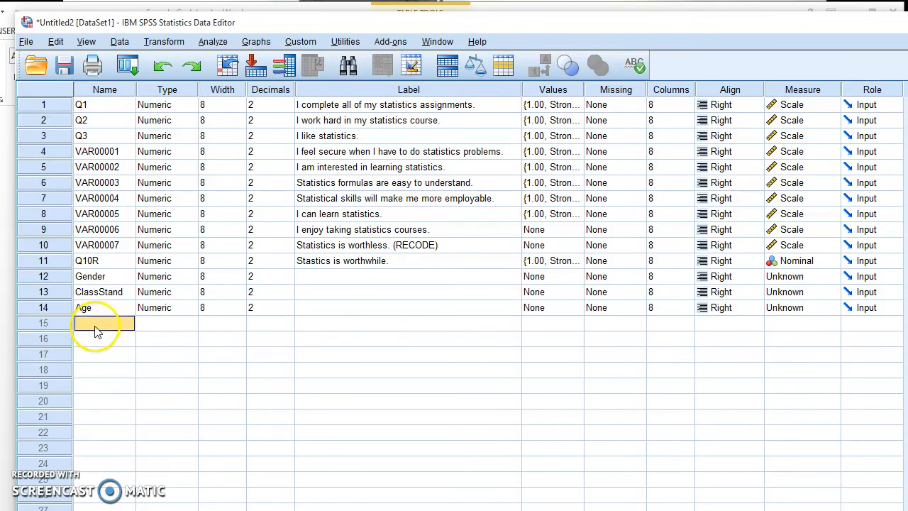
Define the value label 1 = Female for Gender, following the coding in the Word codebook
click(319, 293)
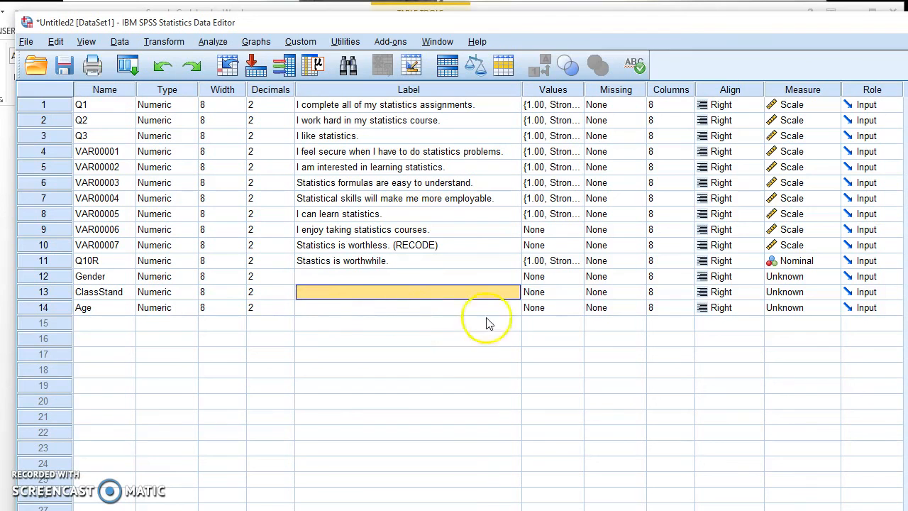
click(560, 277)
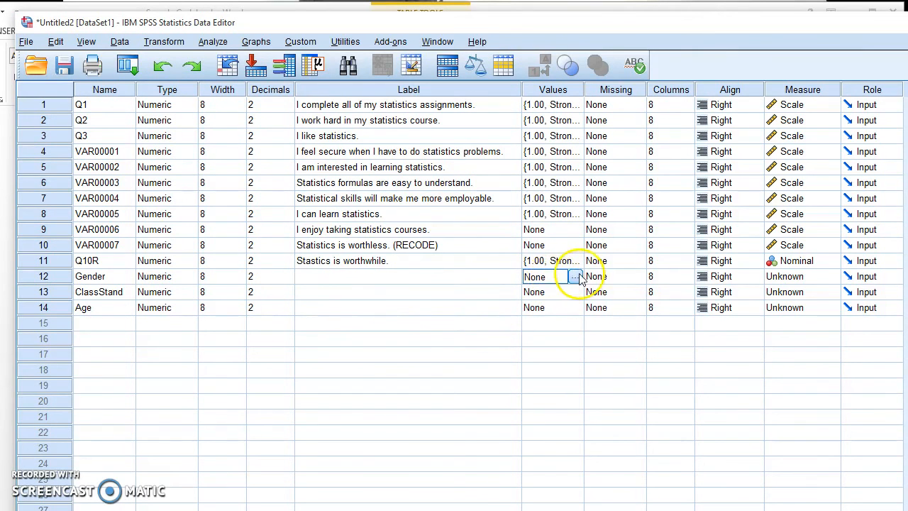
click(574, 277)
text(1)
click(515, 322)
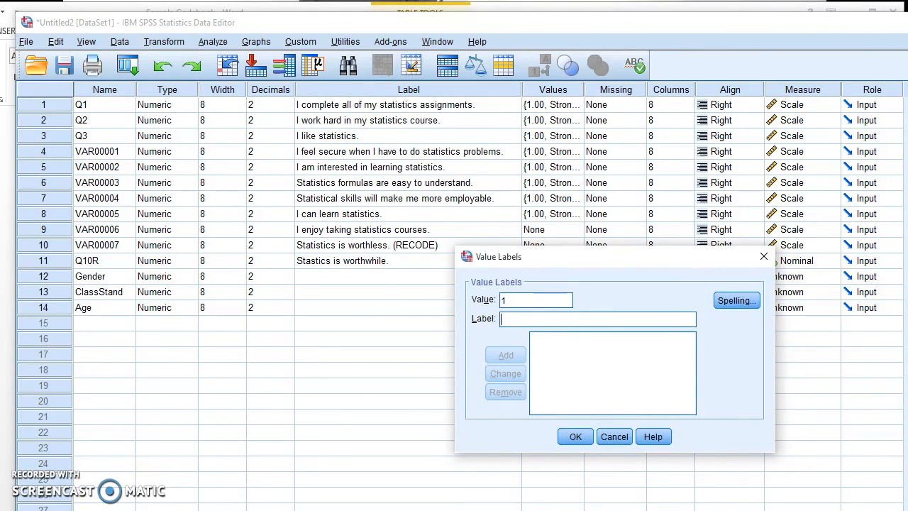
key(alt+Tab)
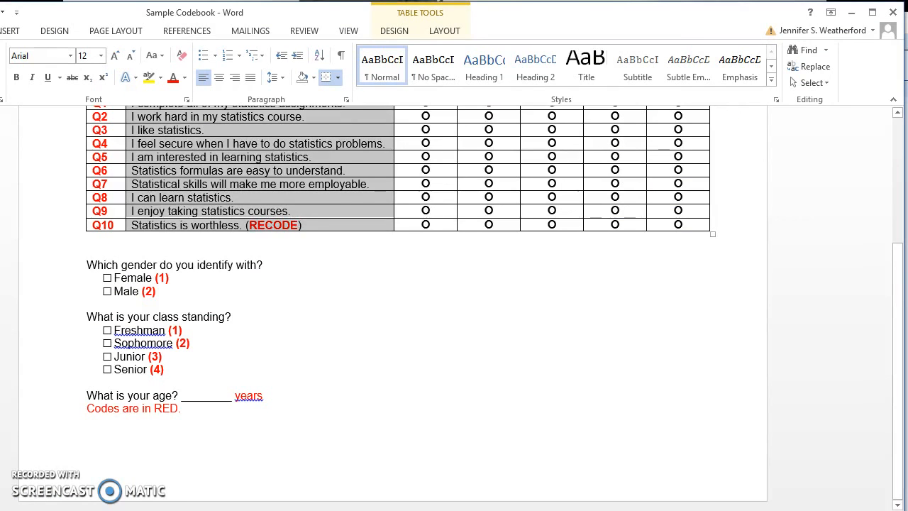
key(alt+Tab)
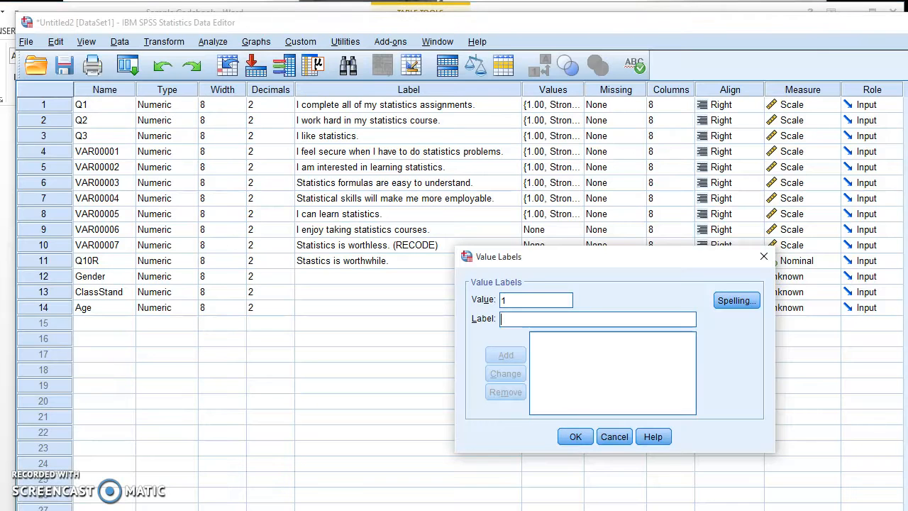
text(Female)
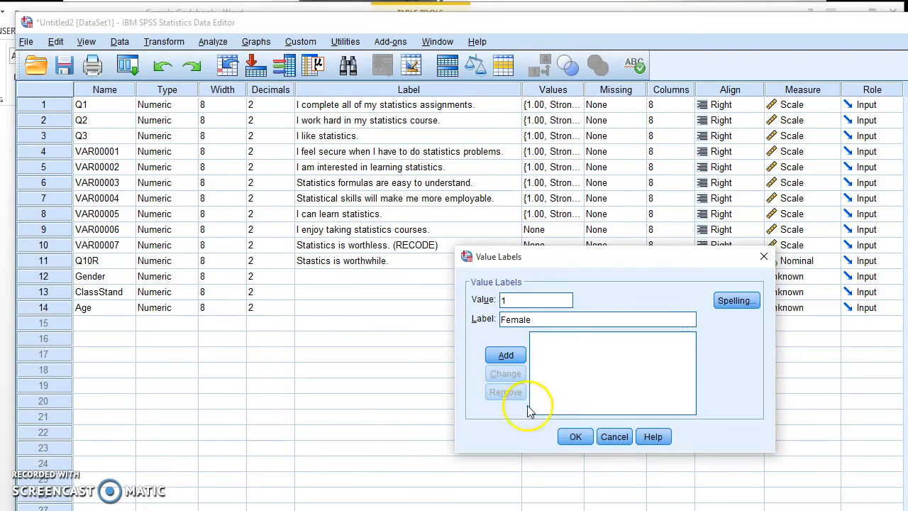
click(506, 354)
click(575, 438)
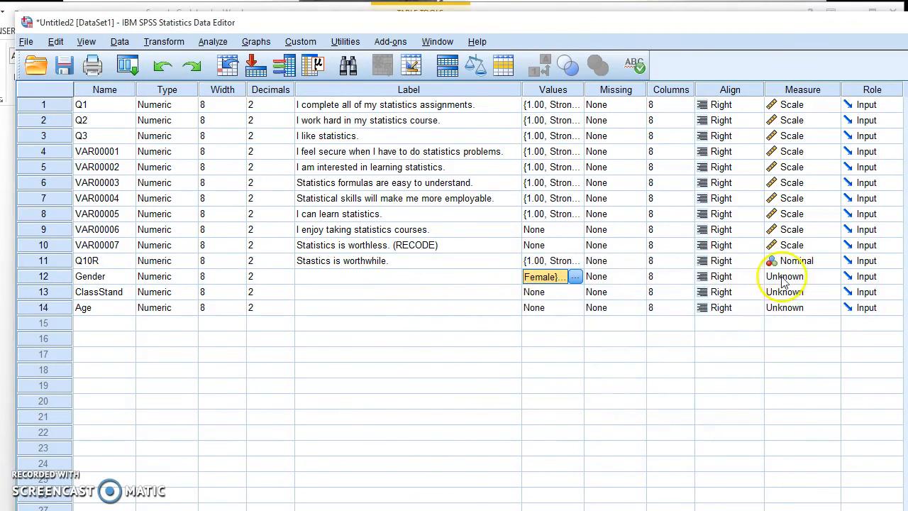
Set the measurement level of Gender to Nominal and of Q10R to Scale
click(827, 278)
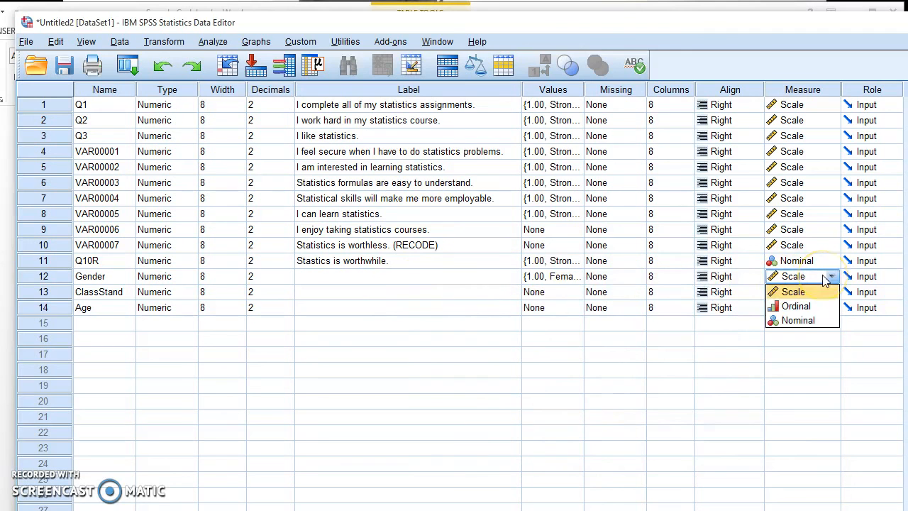
click(799, 320)
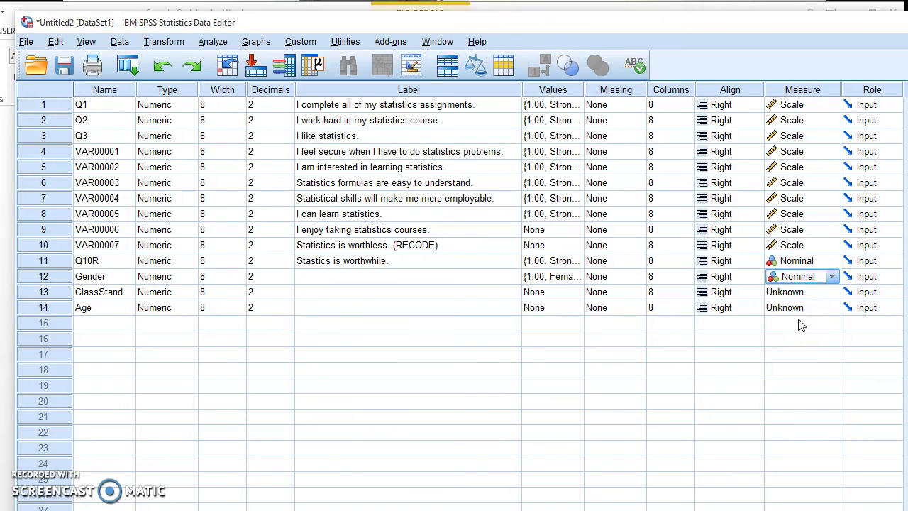
click(828, 261)
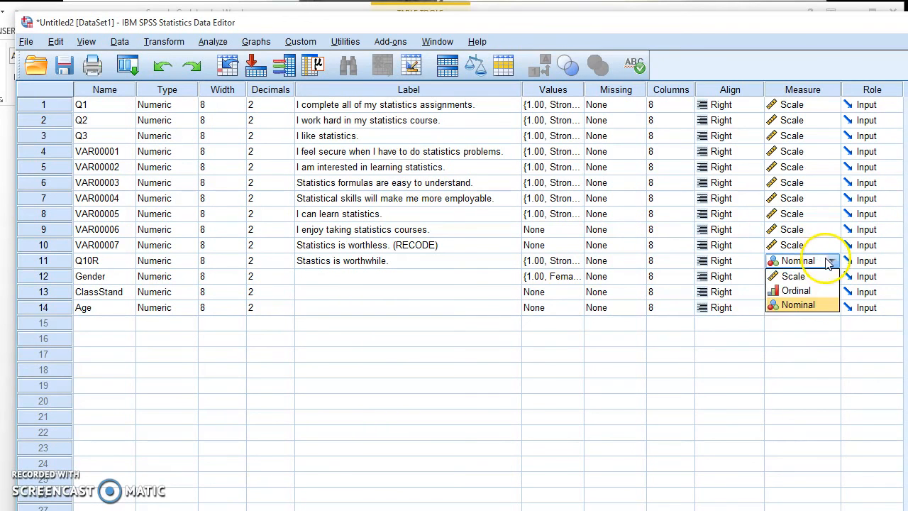
click(791, 276)
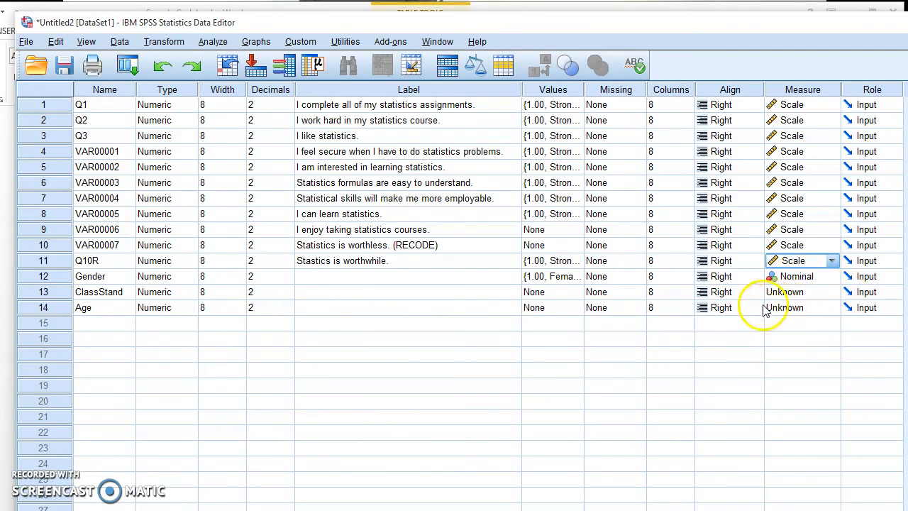
Set the measurement level of ClassStand to Ordinal and of Age to Scale
click(829, 292)
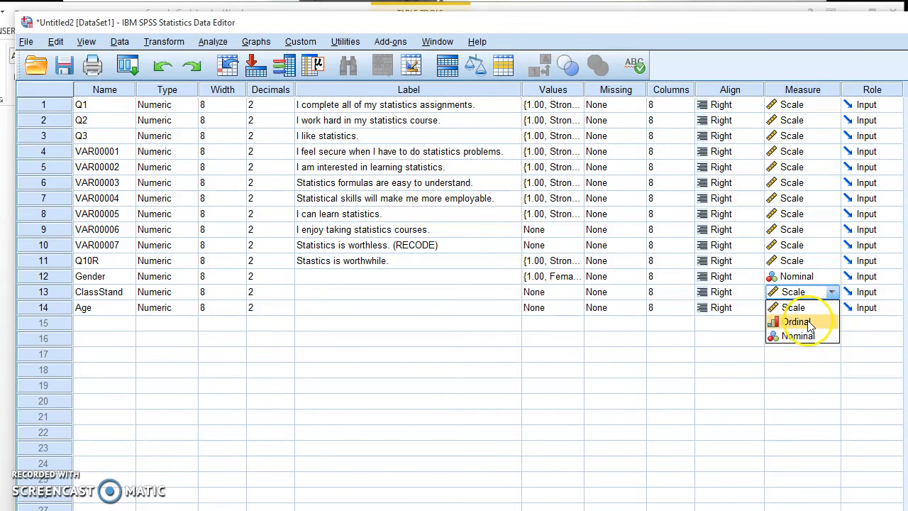
click(809, 323)
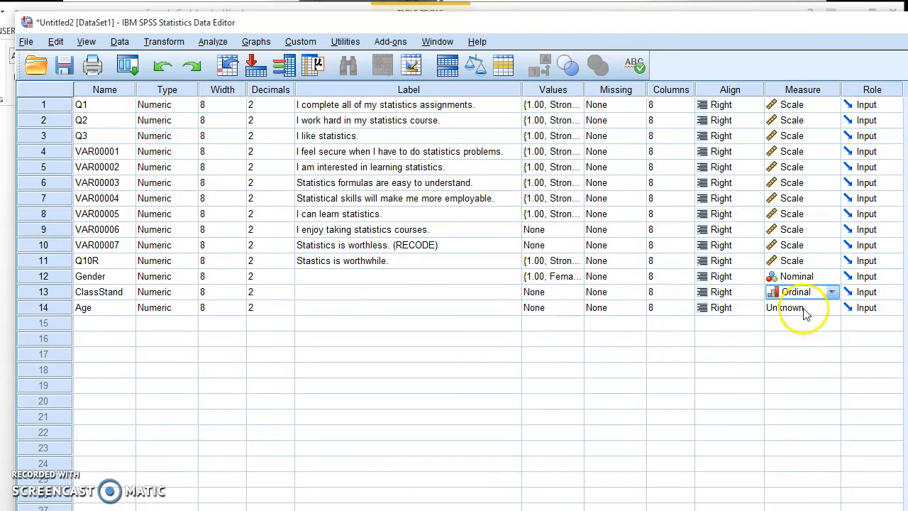
click(816, 313)
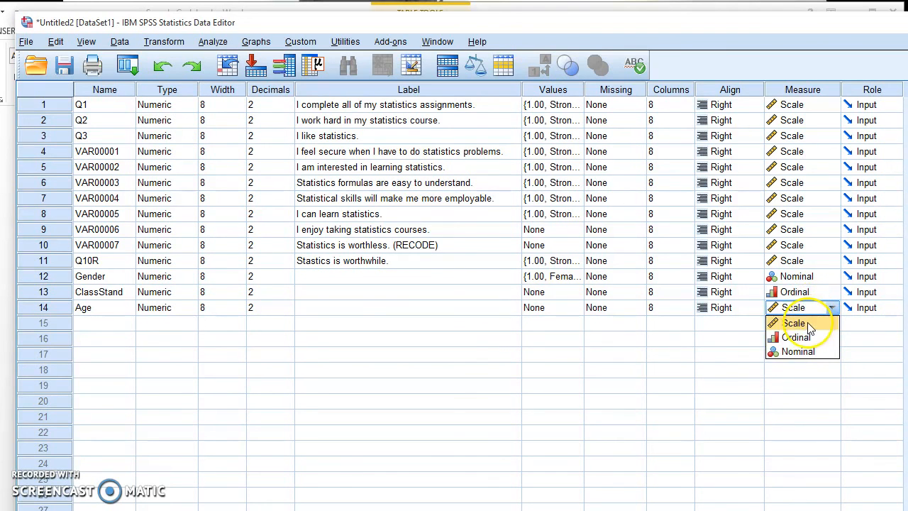
click(783, 321)
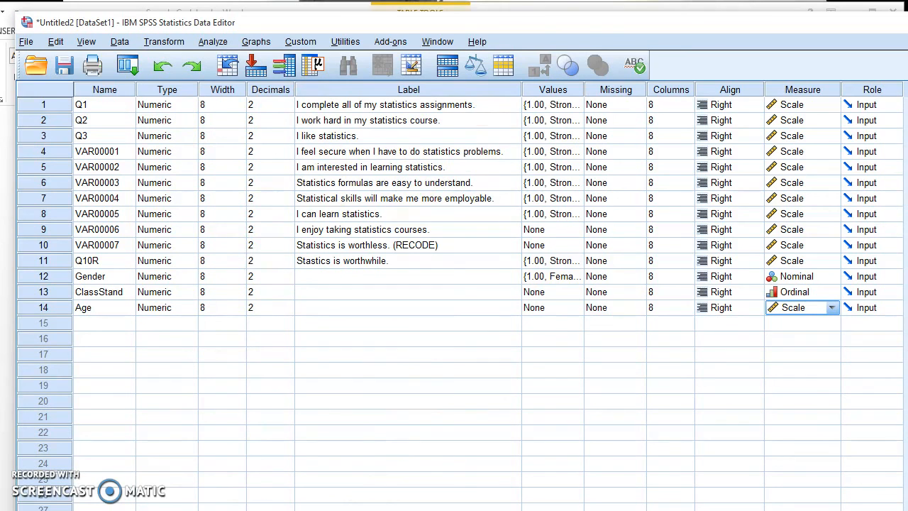
In Data View, enter the Gender codes 1, 2 and 1 for cases 1 to 3
click(46, 510)
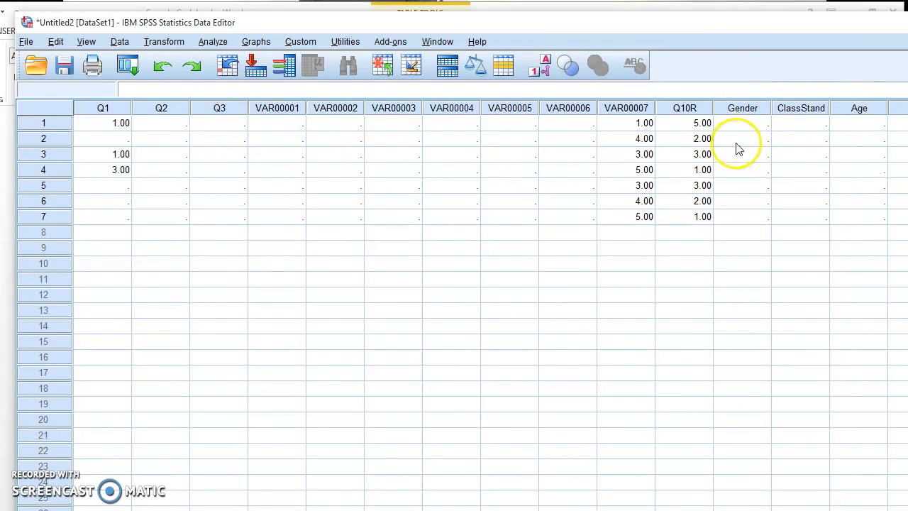
click(751, 130)
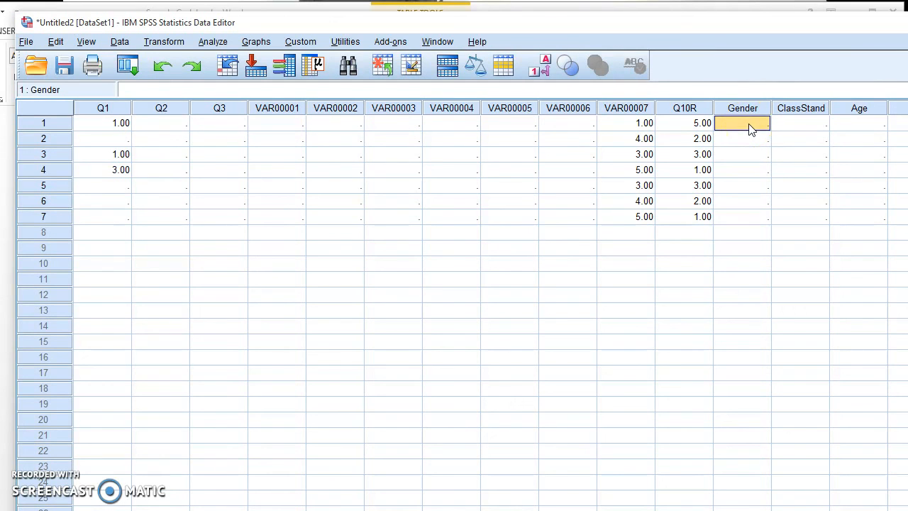
text(1)
click(749, 142)
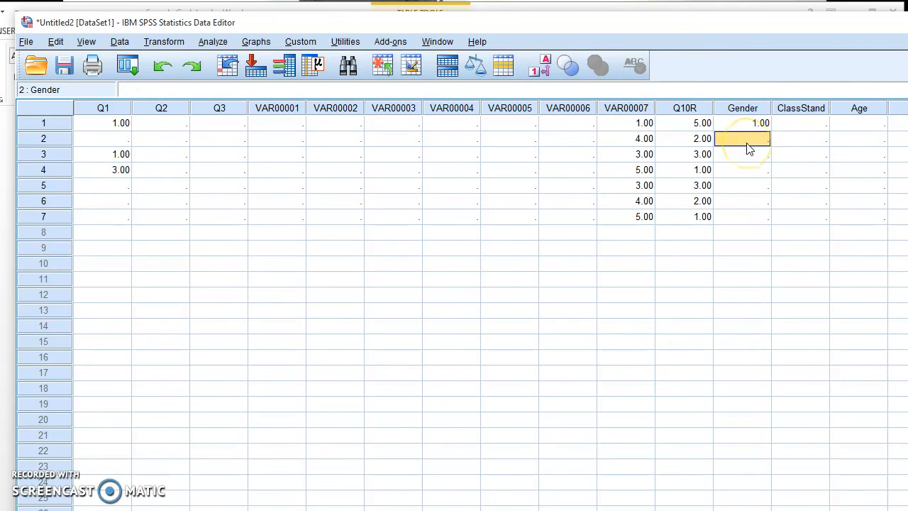
text(2)
click(745, 153)
text(1)
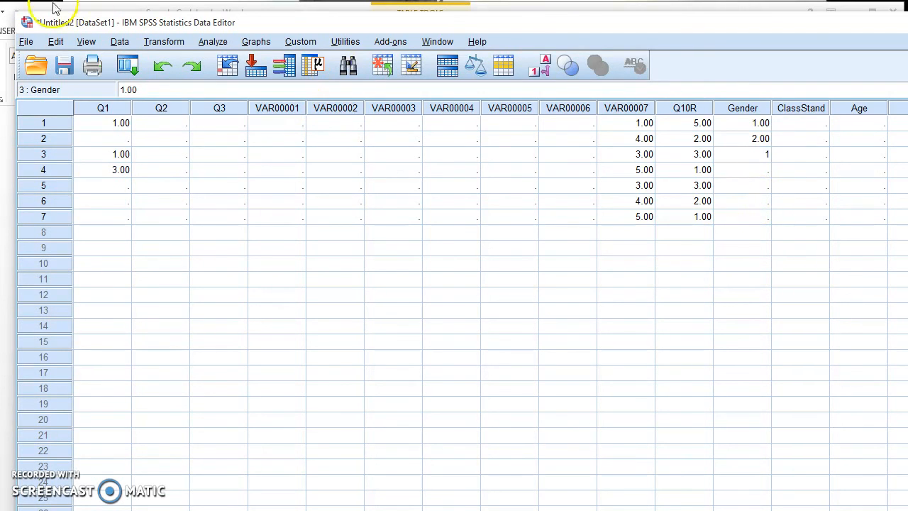
click(33, 43)
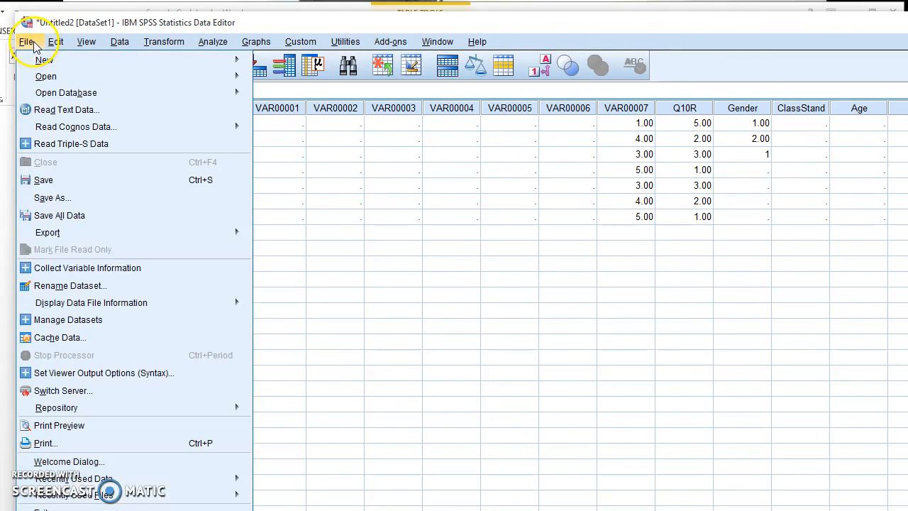
click(61, 235)
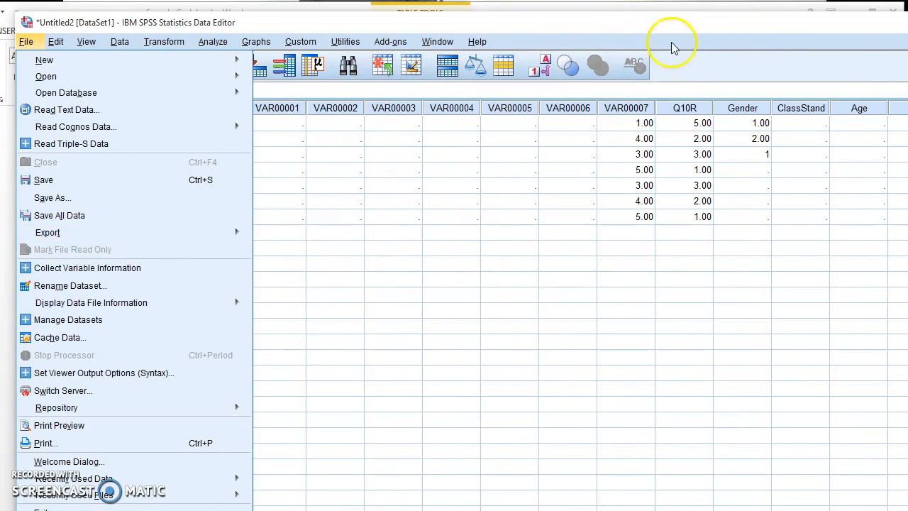
click(647, 24)
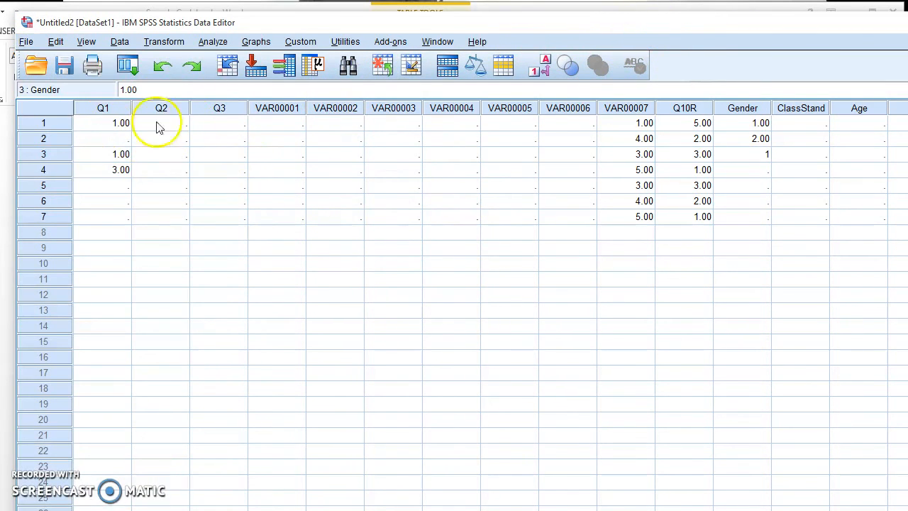